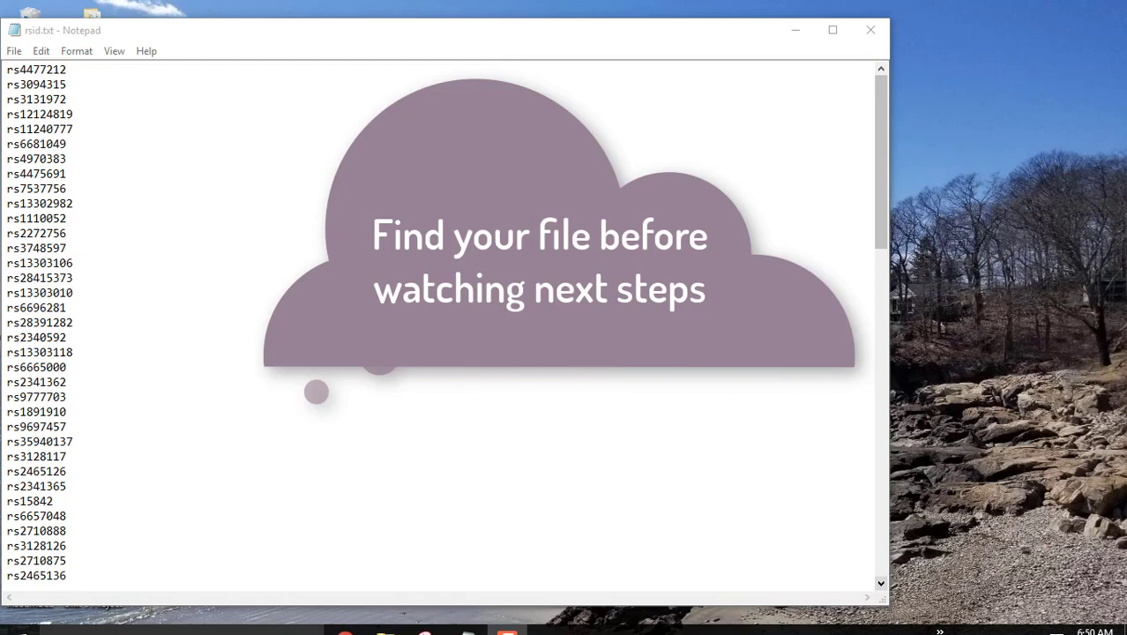
# Bring the Ensembl BioMart query page forward in Chrome
pyautogui.moveTo(380, 620)
pyautogui.moveTo(342, 630)
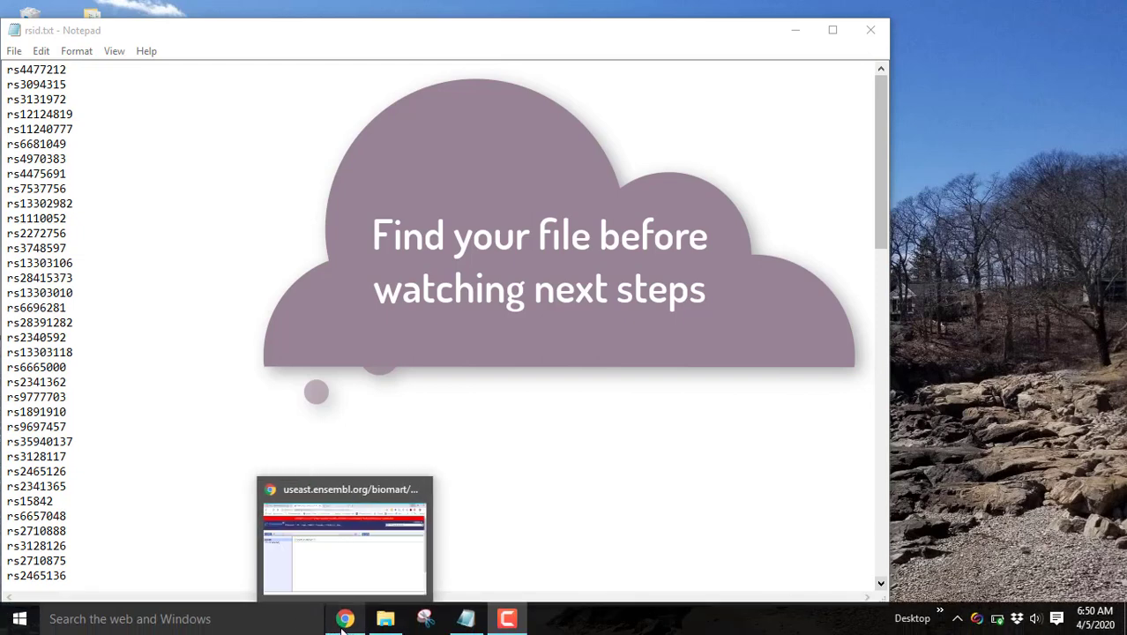
pyautogui.click(343, 628)
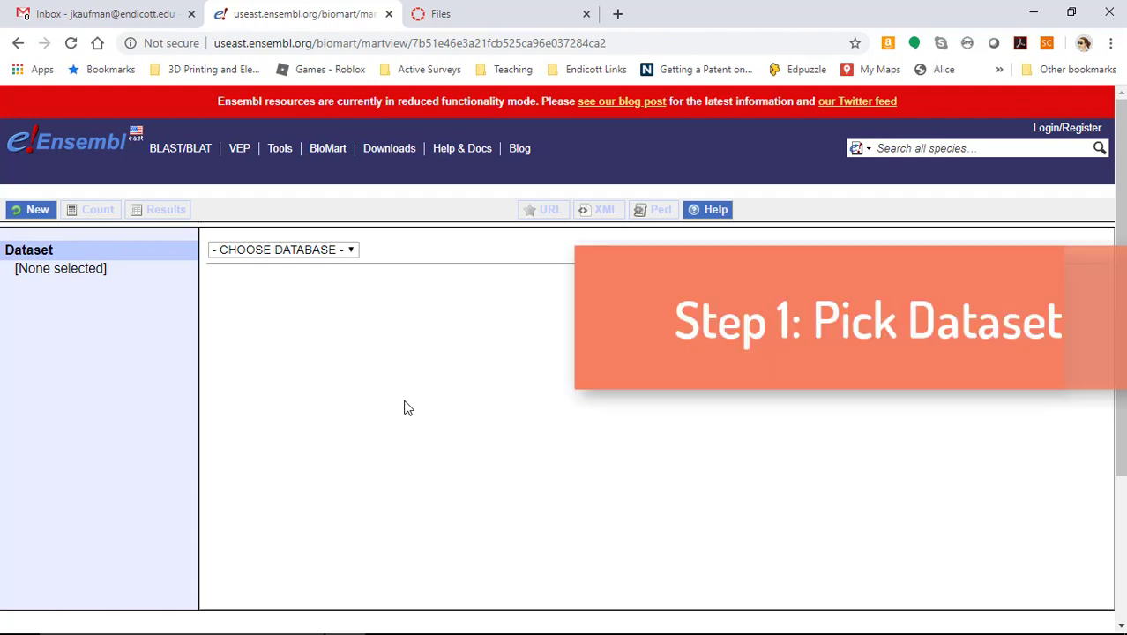
# Choose the Ensembl Variation 99 database and the Human Short Variants (GRCh38.p13) dataset
pyautogui.click(310, 250)
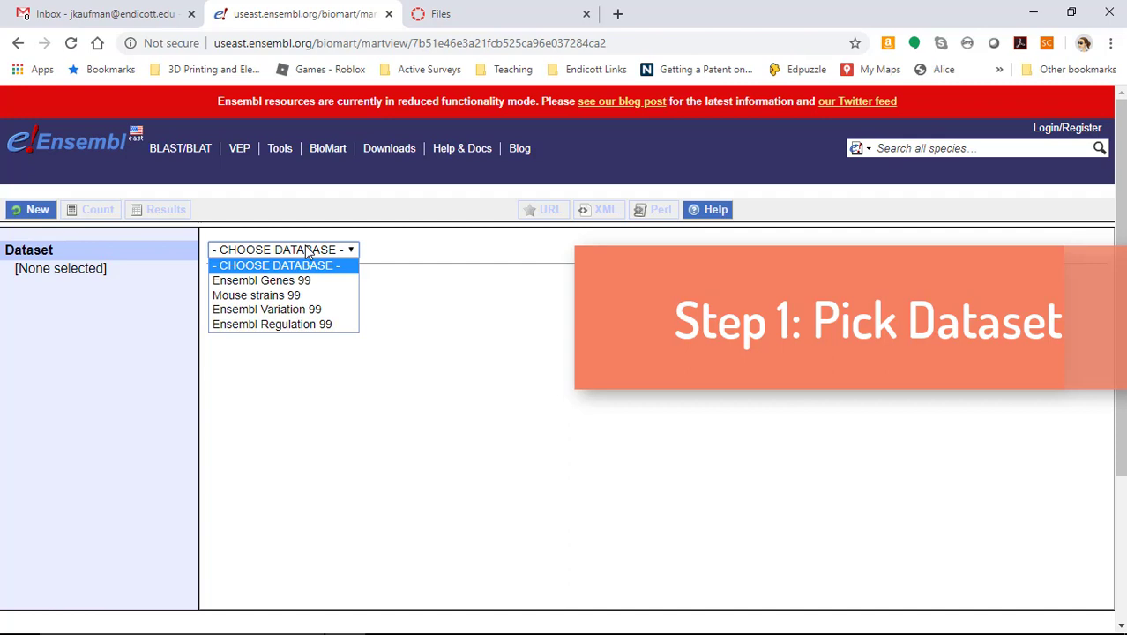
pyautogui.click(309, 310)
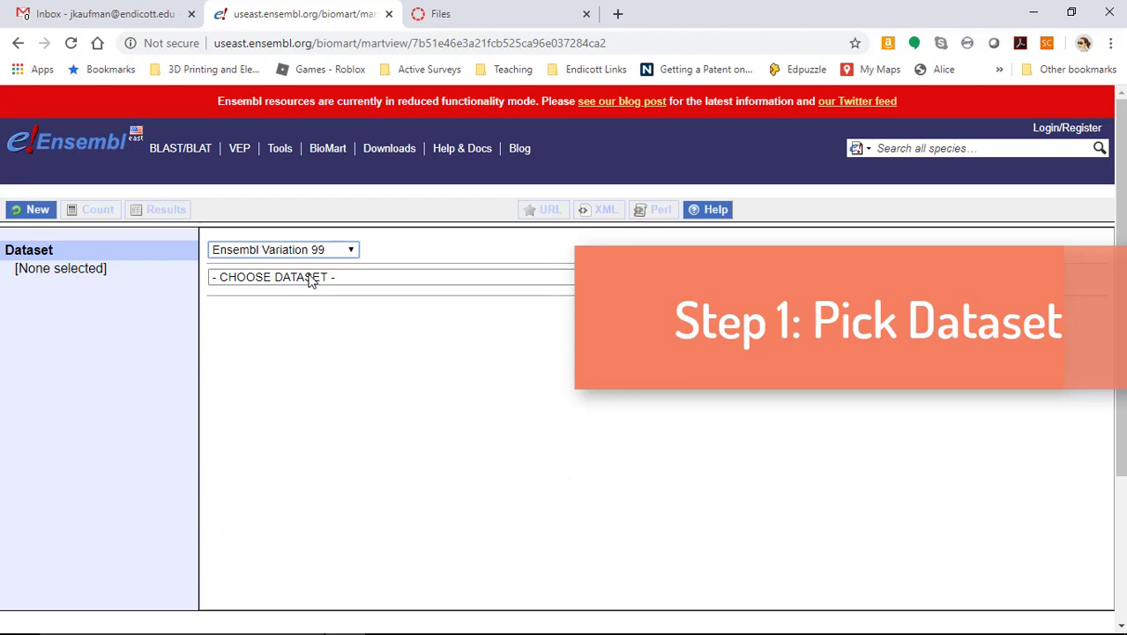
pyautogui.click(310, 279)
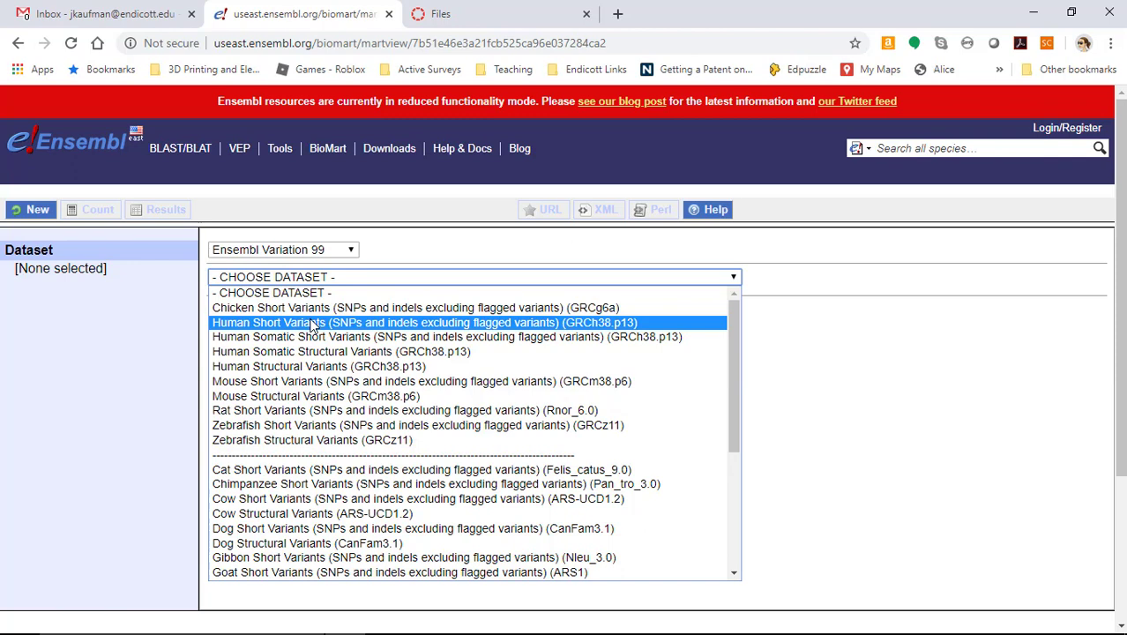
pyautogui.click(310, 324)
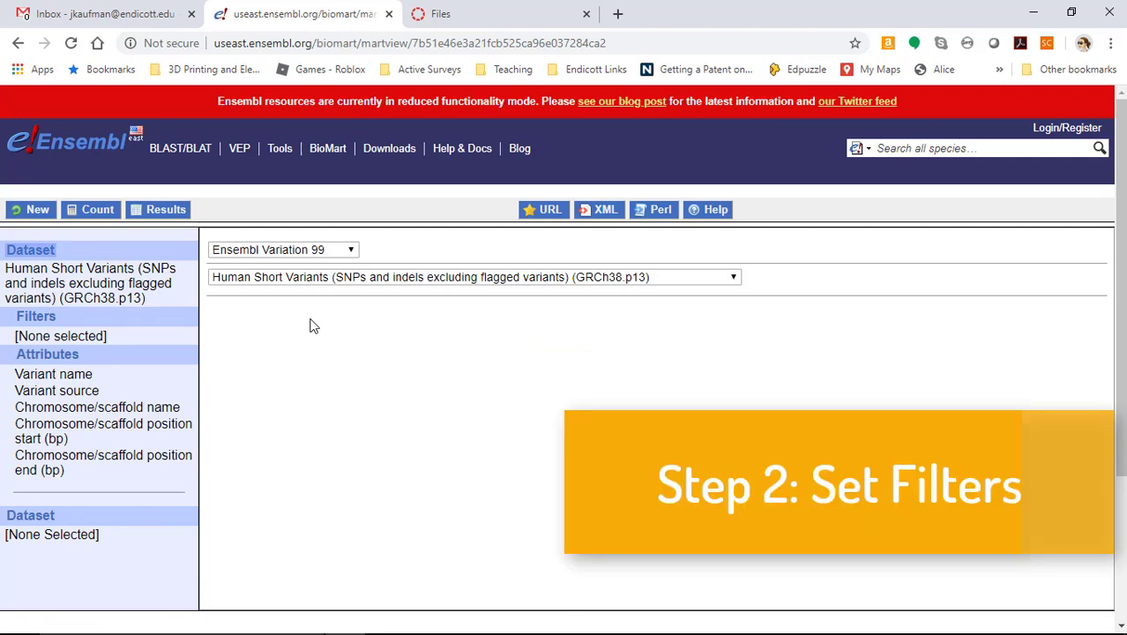
# Show the Filters page with REGION collapsed and GENERAL VARIANT FILTERS expanded
pyautogui.click(36, 318)
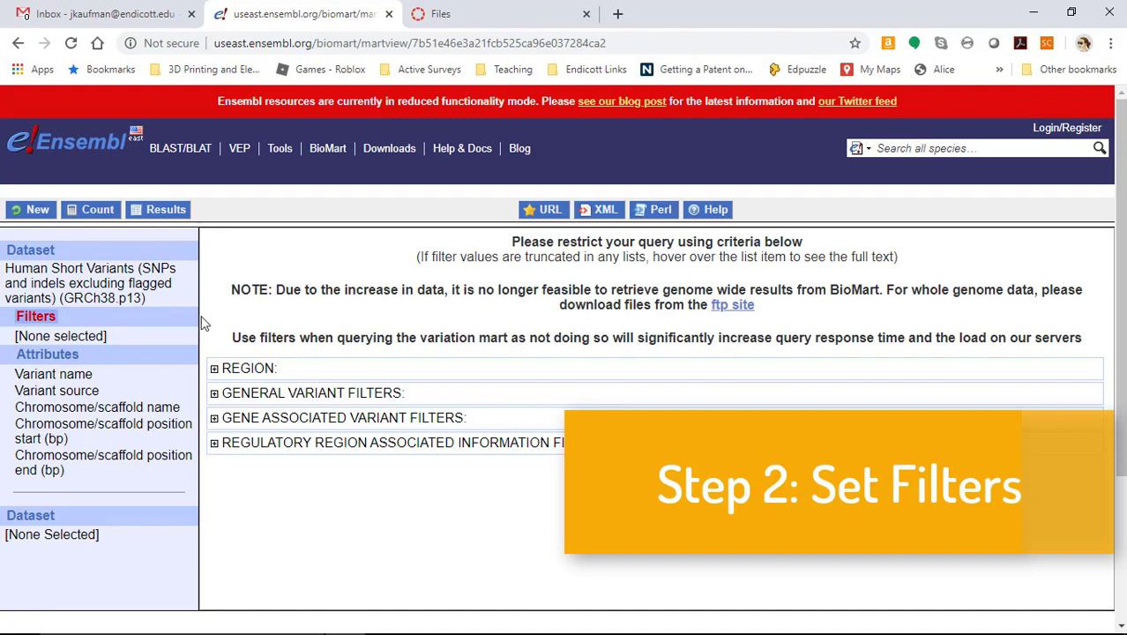
pyautogui.click(214, 370)
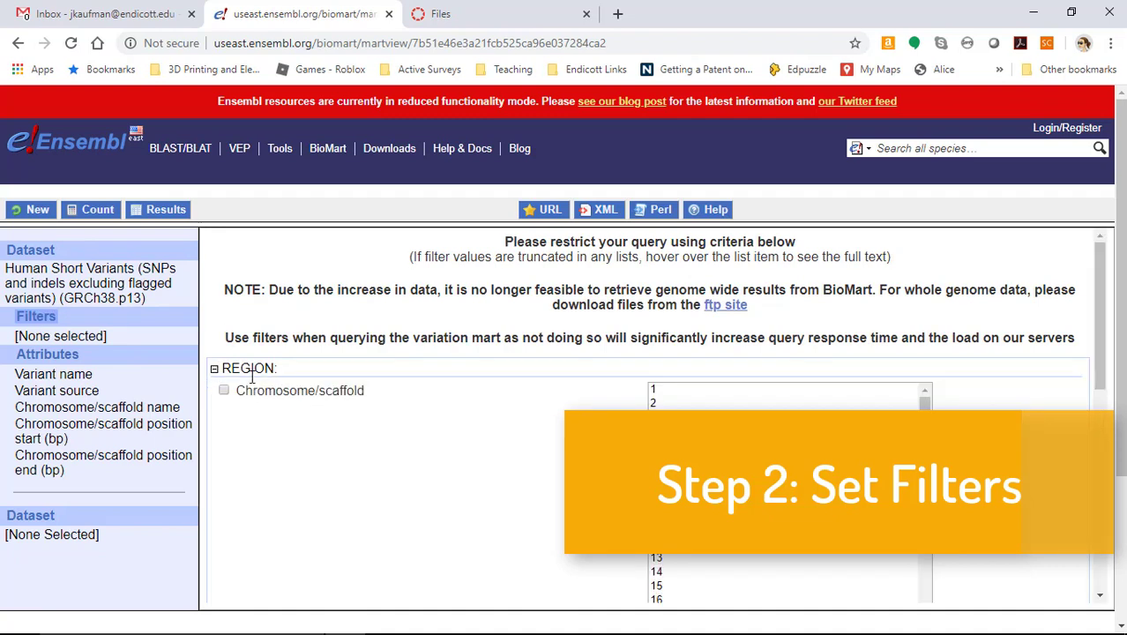
pyautogui.scroll(-5, 301, 401)
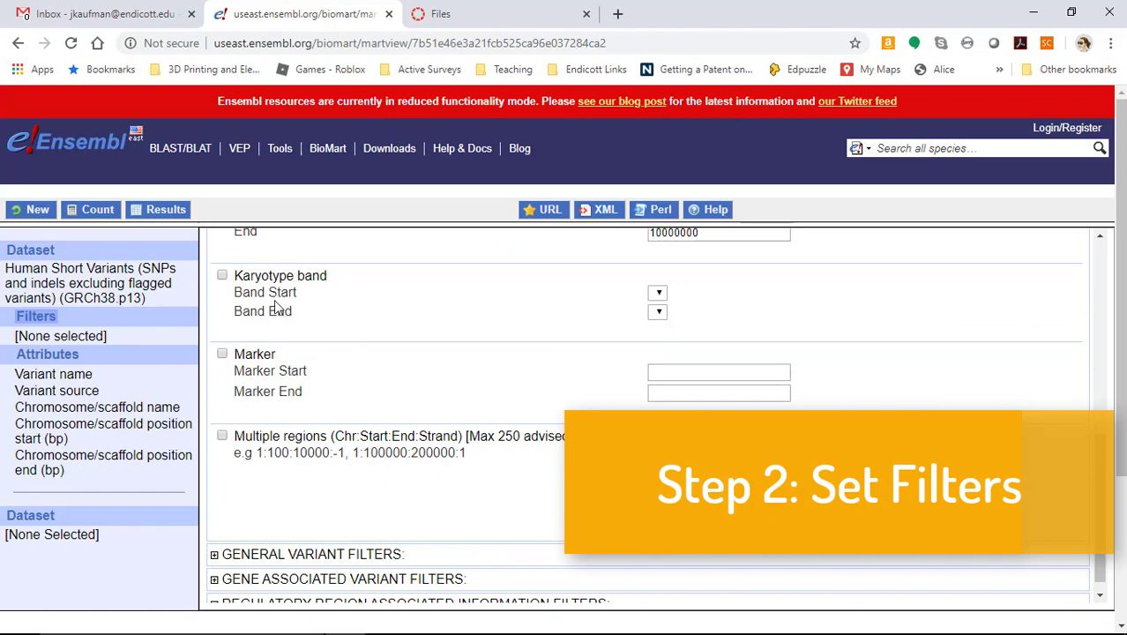
pyautogui.scroll(5, 274, 318)
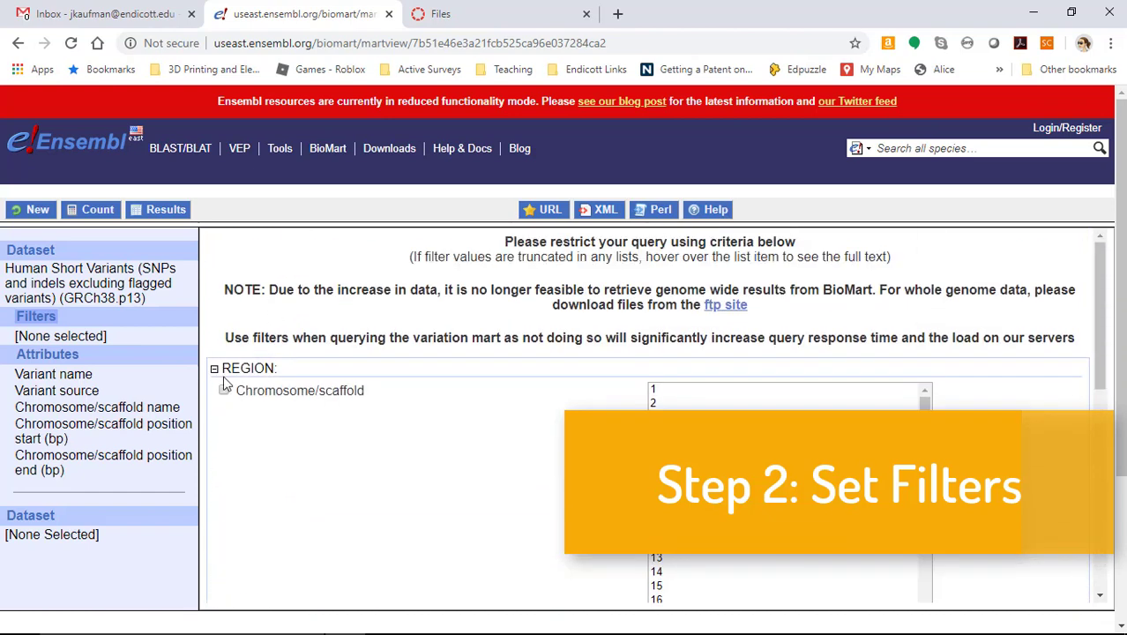
pyautogui.click(215, 369)
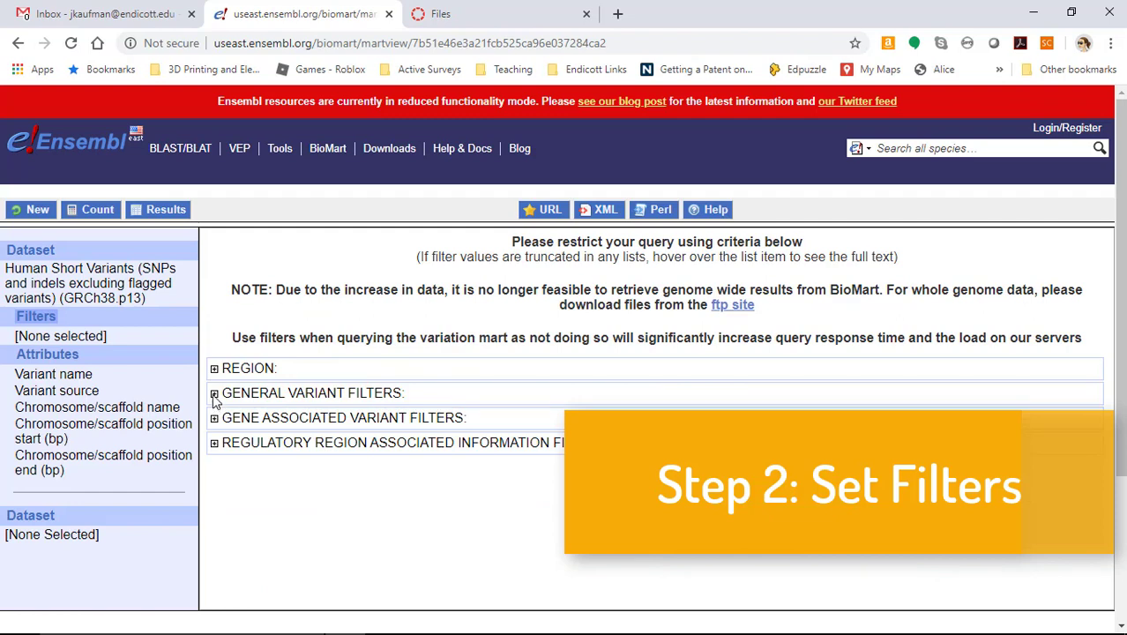
pyautogui.click(214, 394)
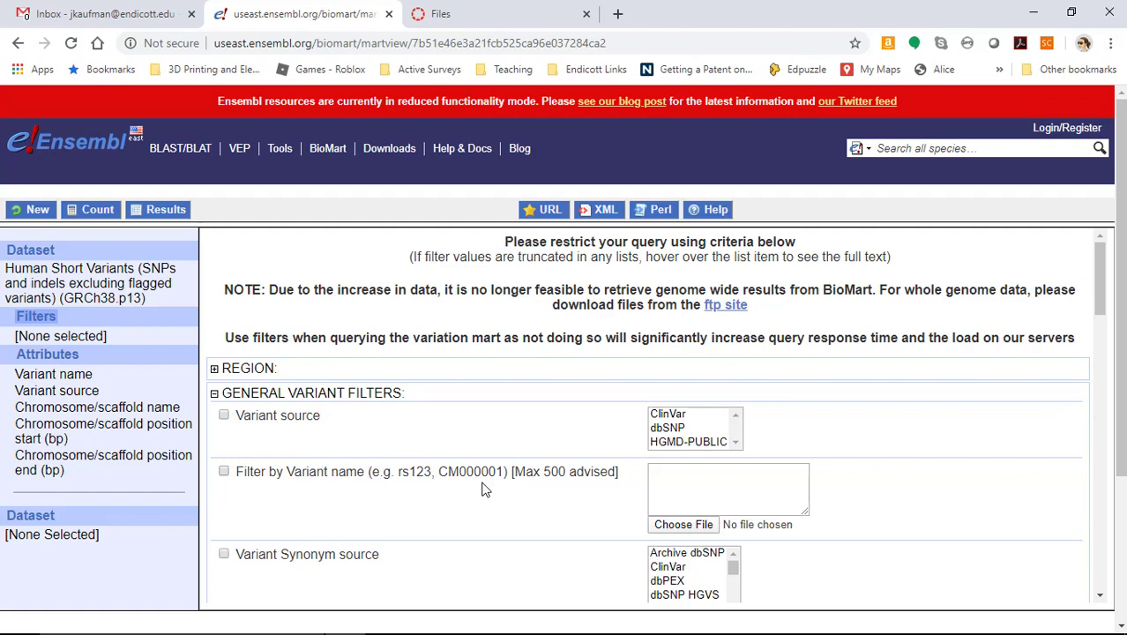
# Load rsid.txt as the variant name filter and count the matches, giving 100 SNPs
pyautogui.click(675, 526)
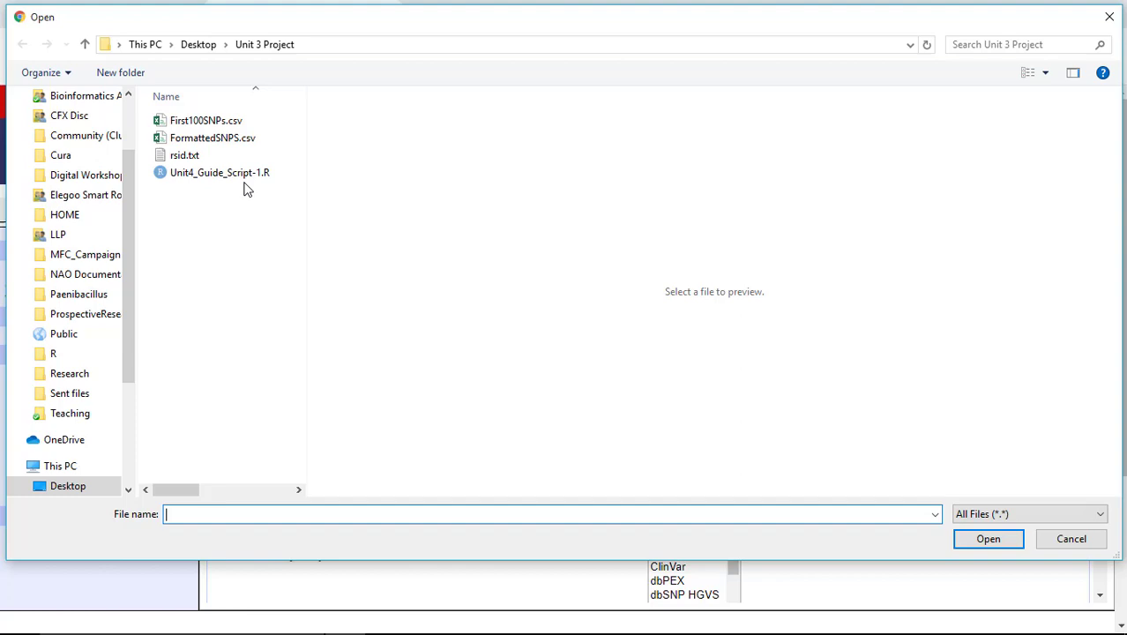
pyautogui.click(192, 157)
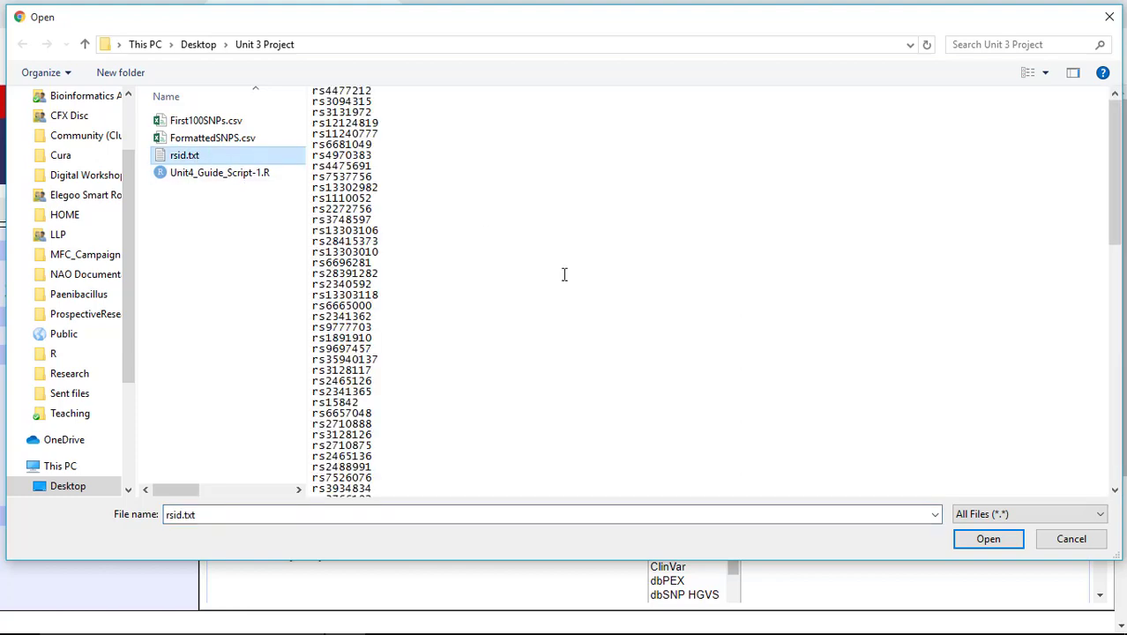
pyautogui.click(988, 538)
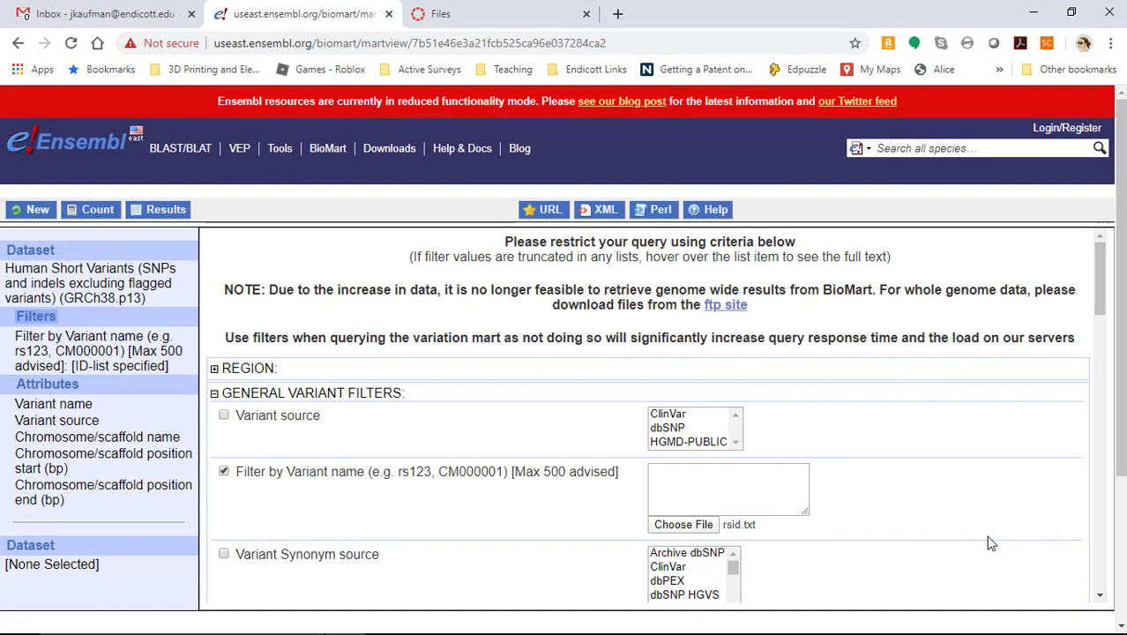
pyautogui.scroll(-2, 348, 497)
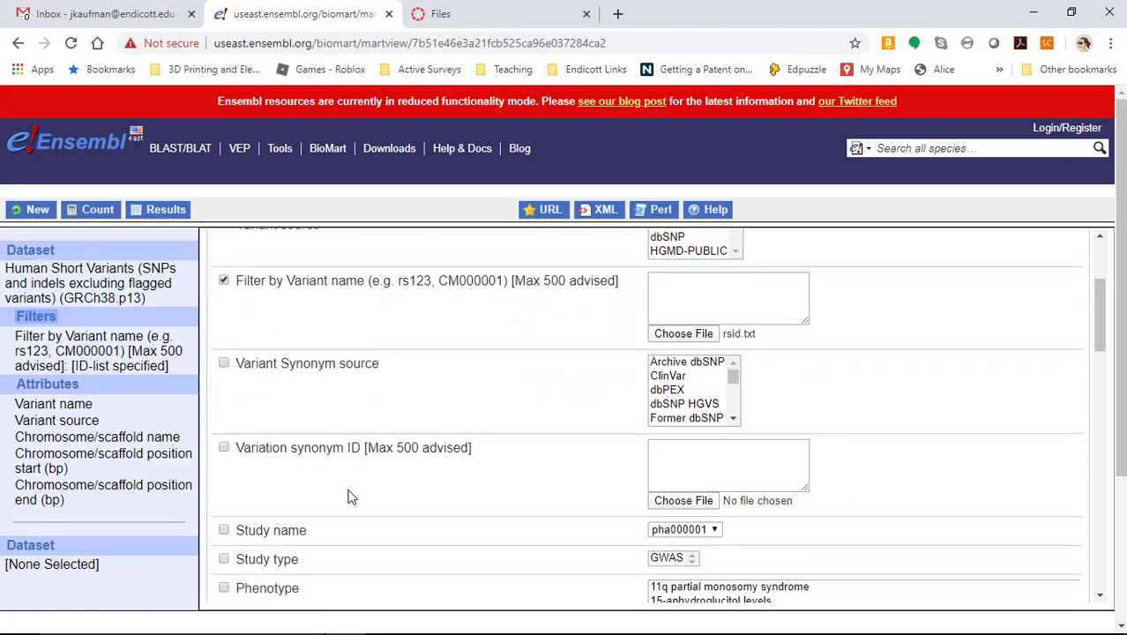
pyautogui.click(97, 212)
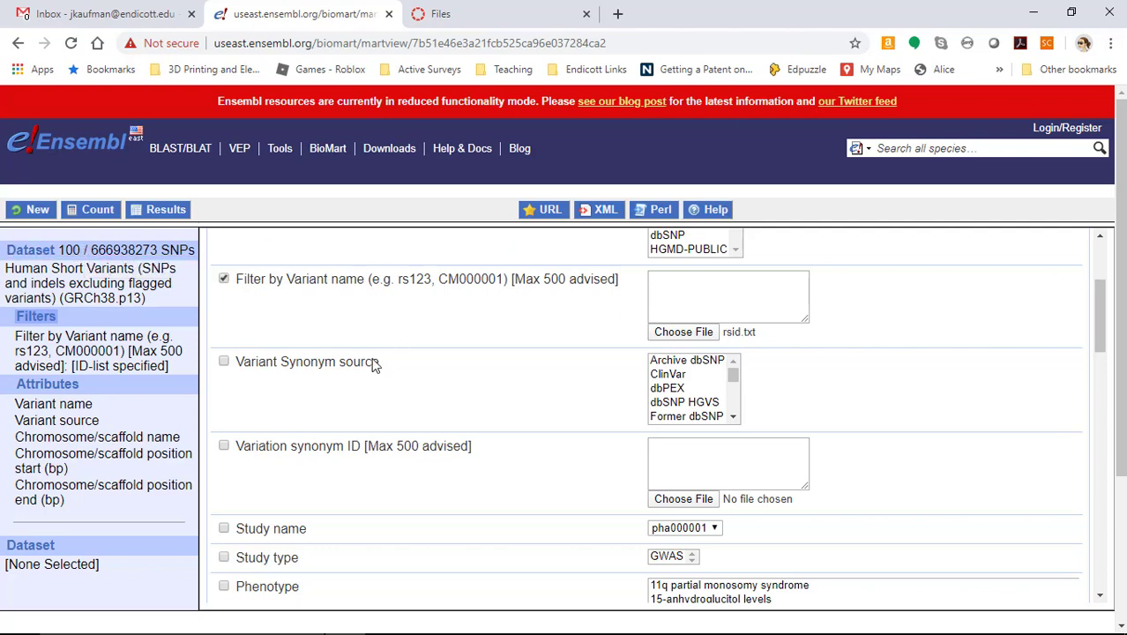
pyautogui.scroll(-1, 375, 364)
pyautogui.scroll(5, 375, 364)
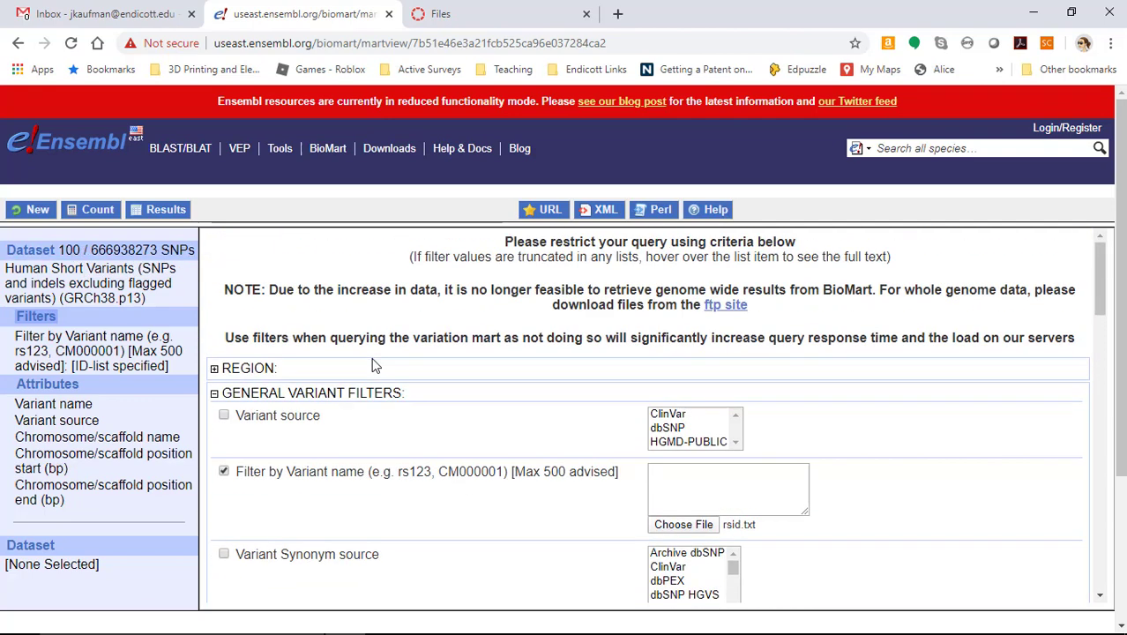
# Collapse GENERAL VARIANT FILTERS and switch to the Attributes page
pyautogui.click(214, 394)
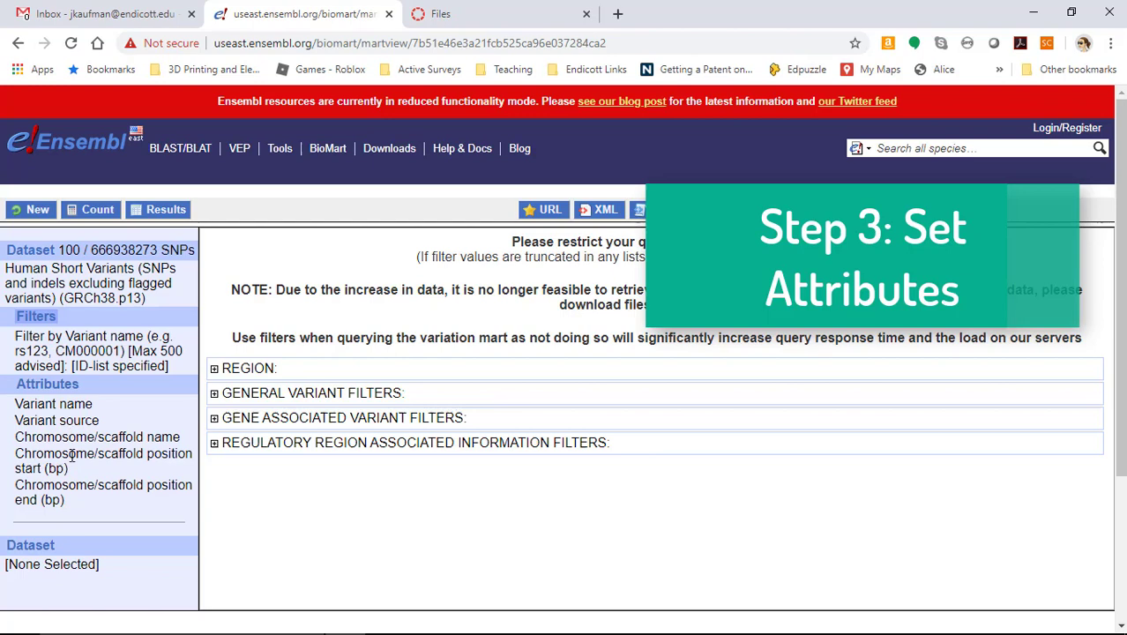
pyautogui.click(70, 388)
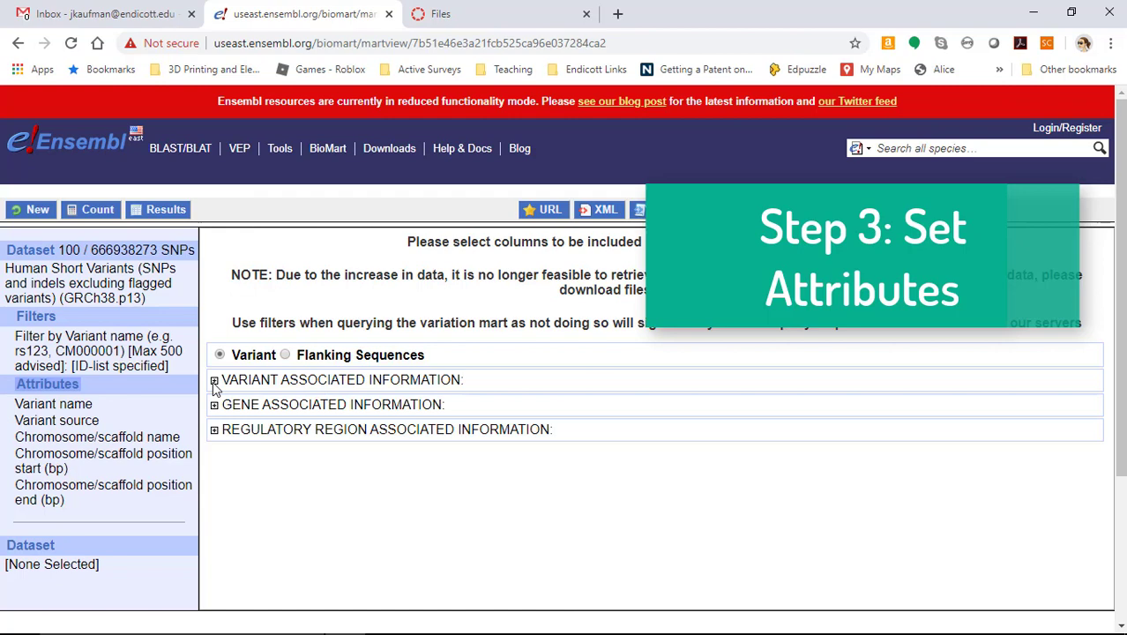
# Remove Variant source, chromosome, start and end columns; add Minor allele (ALL) and global MAF
pyautogui.click(214, 381)
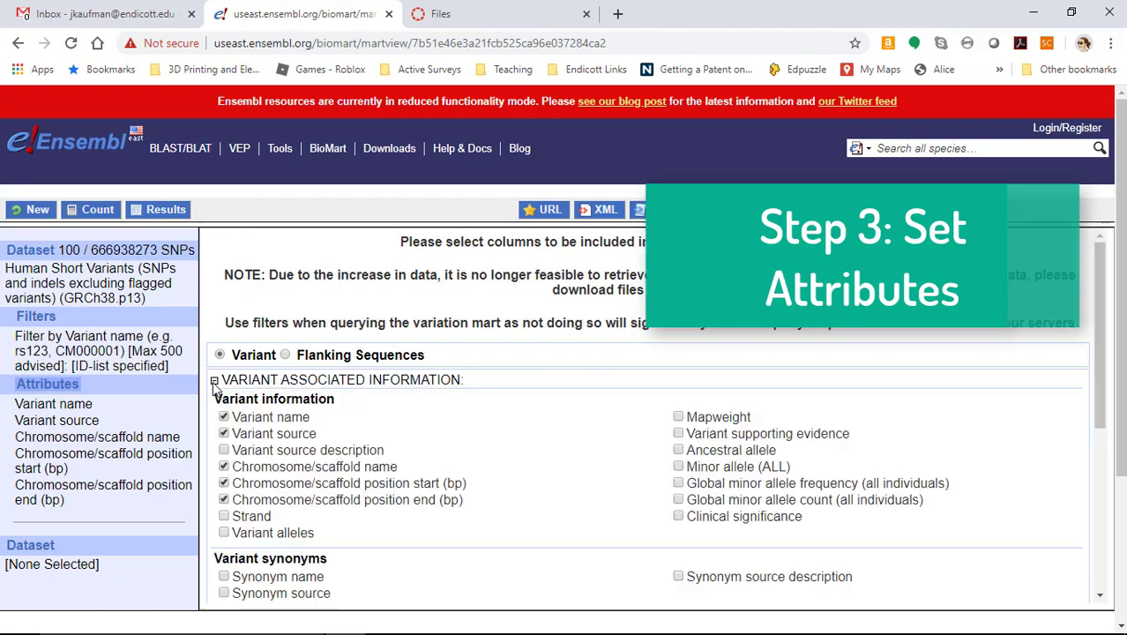
pyautogui.click(224, 432)
pyautogui.click(224, 466)
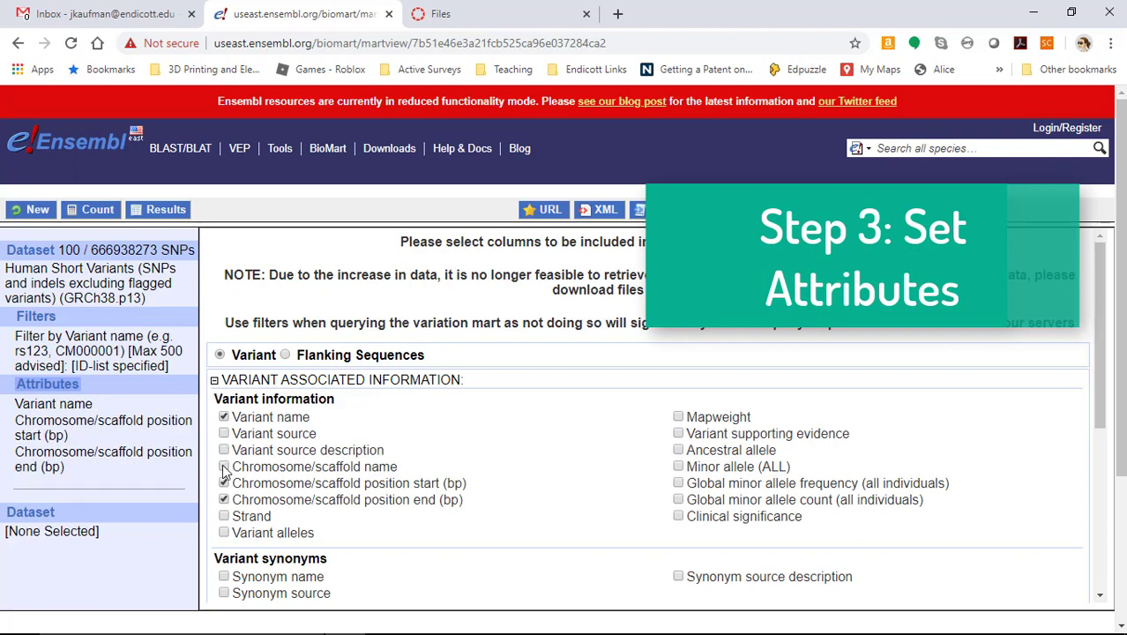
pyautogui.click(225, 484)
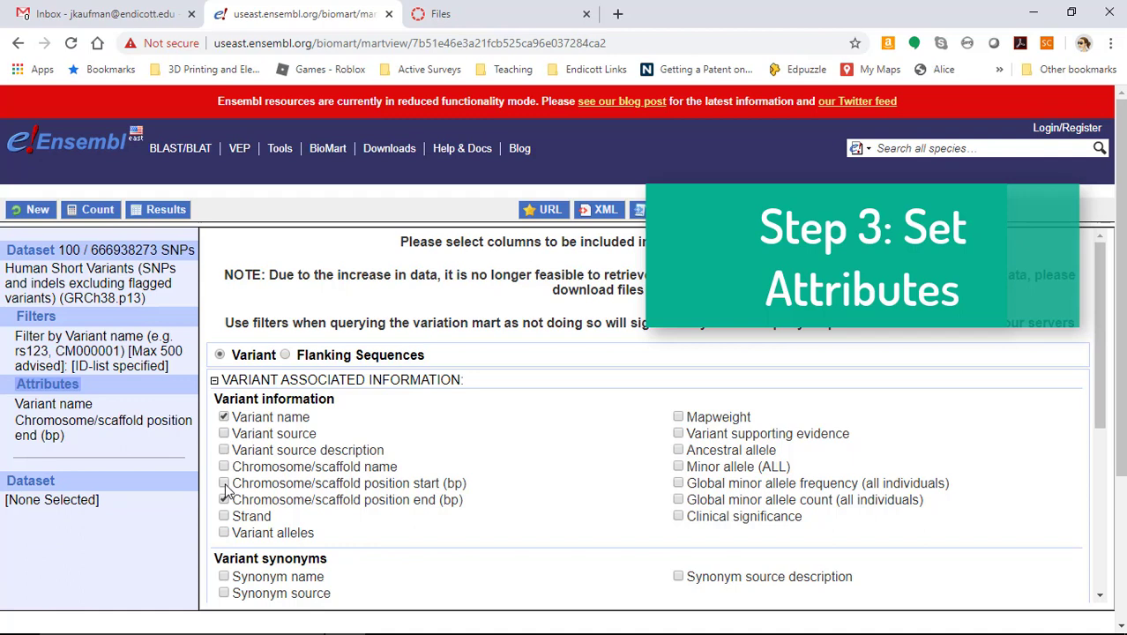
pyautogui.click(225, 499)
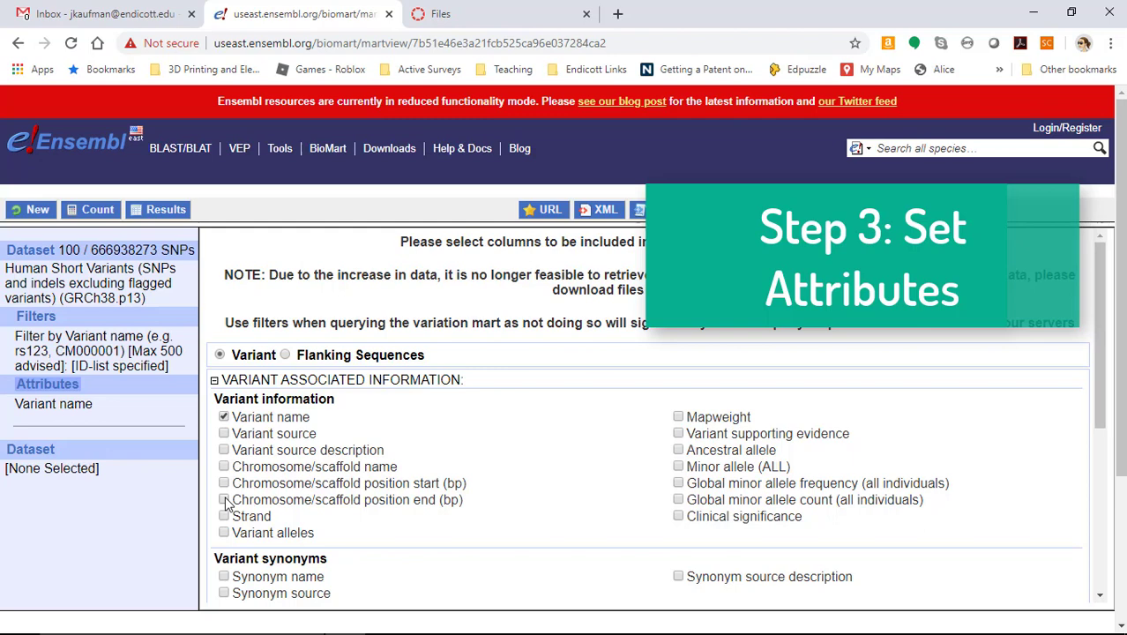
pyautogui.click(678, 469)
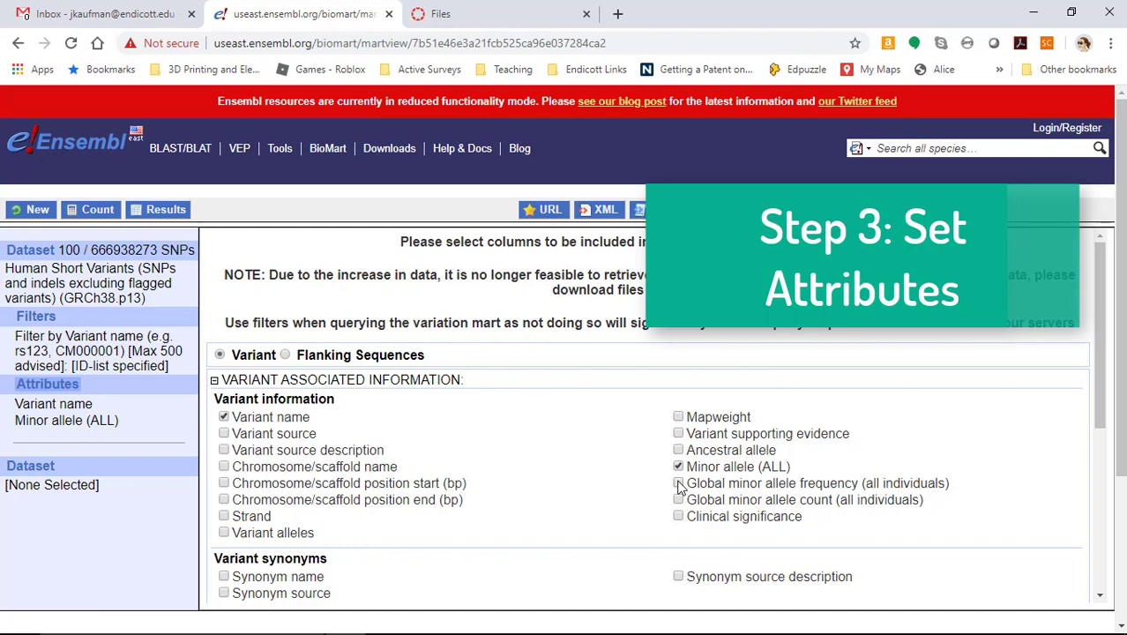
pyautogui.click(678, 484)
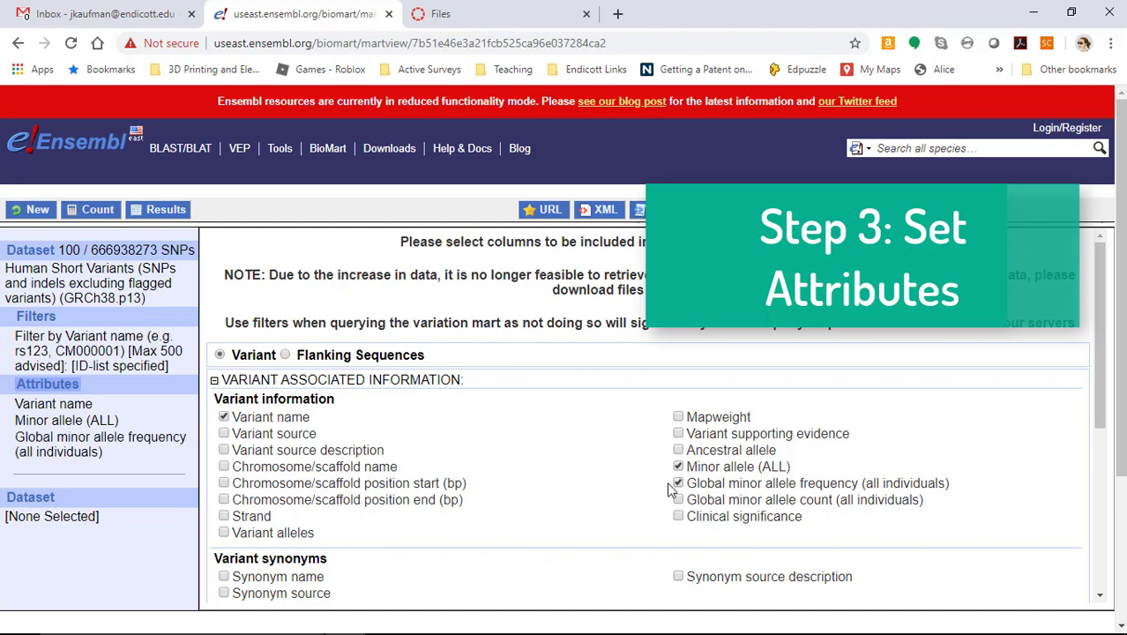
# Add Clinical significance, Phenotype name, Associated variant risk allele and P value columns
pyautogui.scroll(-1, 626, 486)
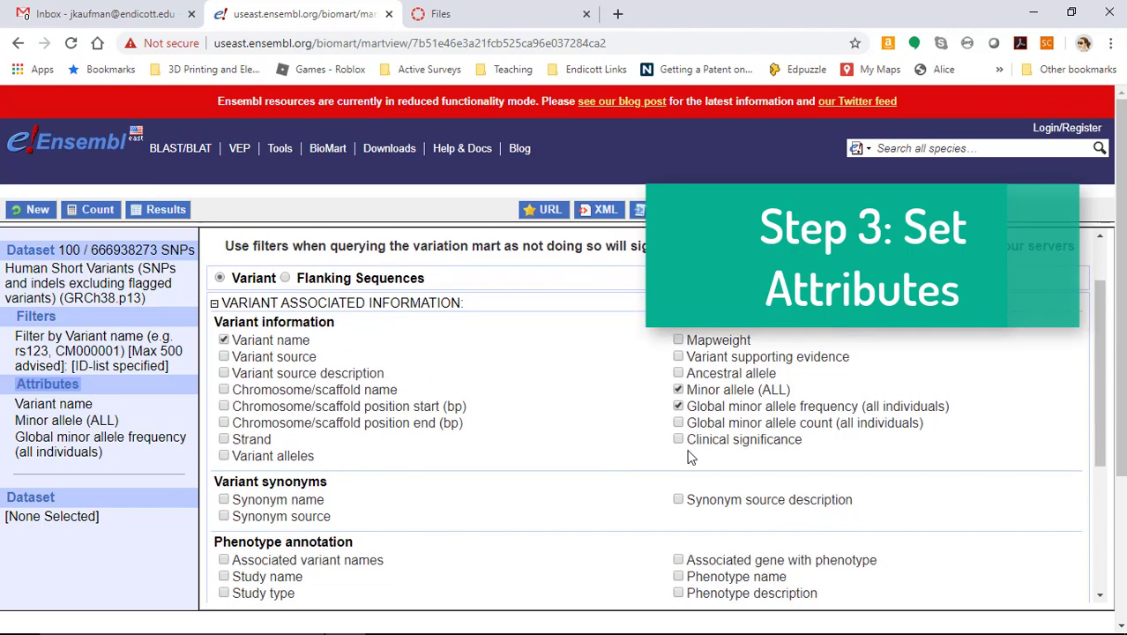
pyautogui.click(678, 440)
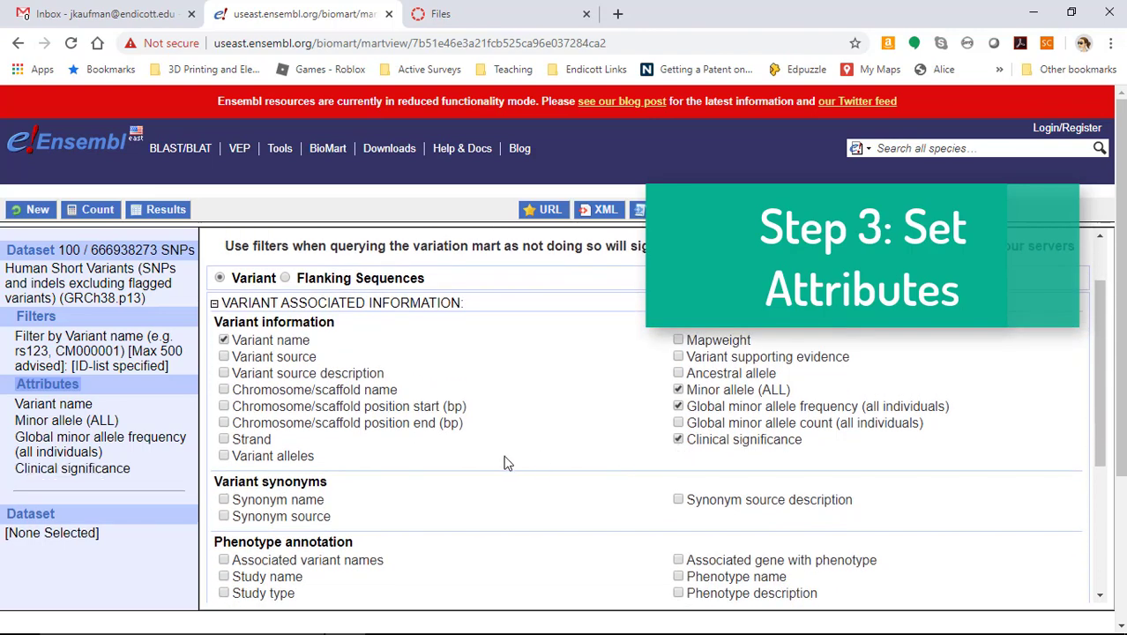
pyautogui.scroll(-1, 506, 460)
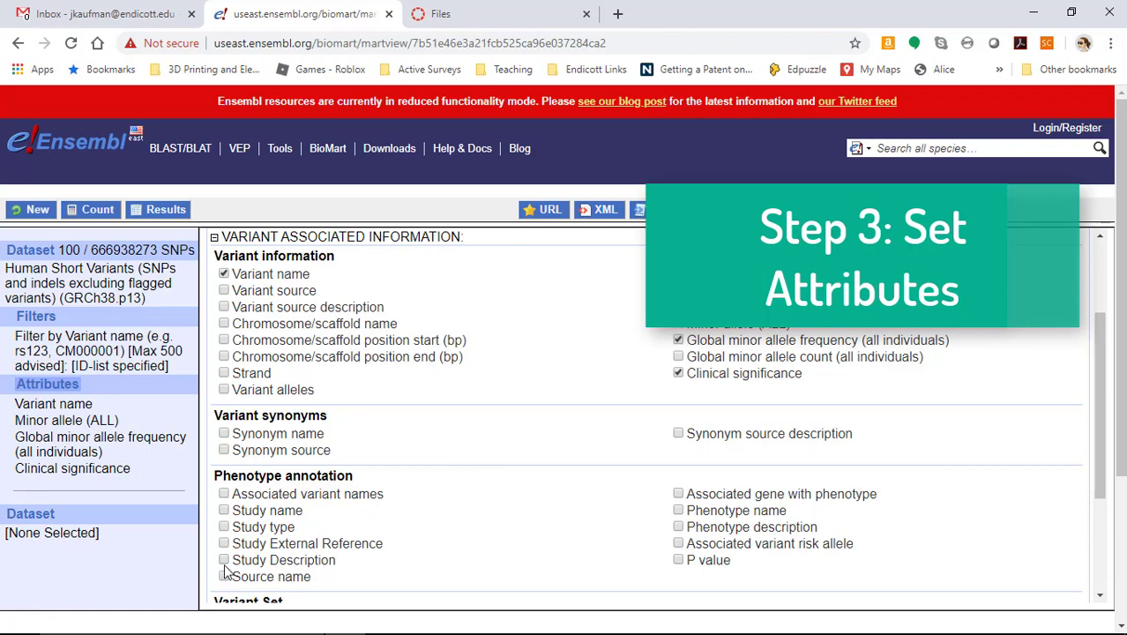
pyautogui.click(678, 510)
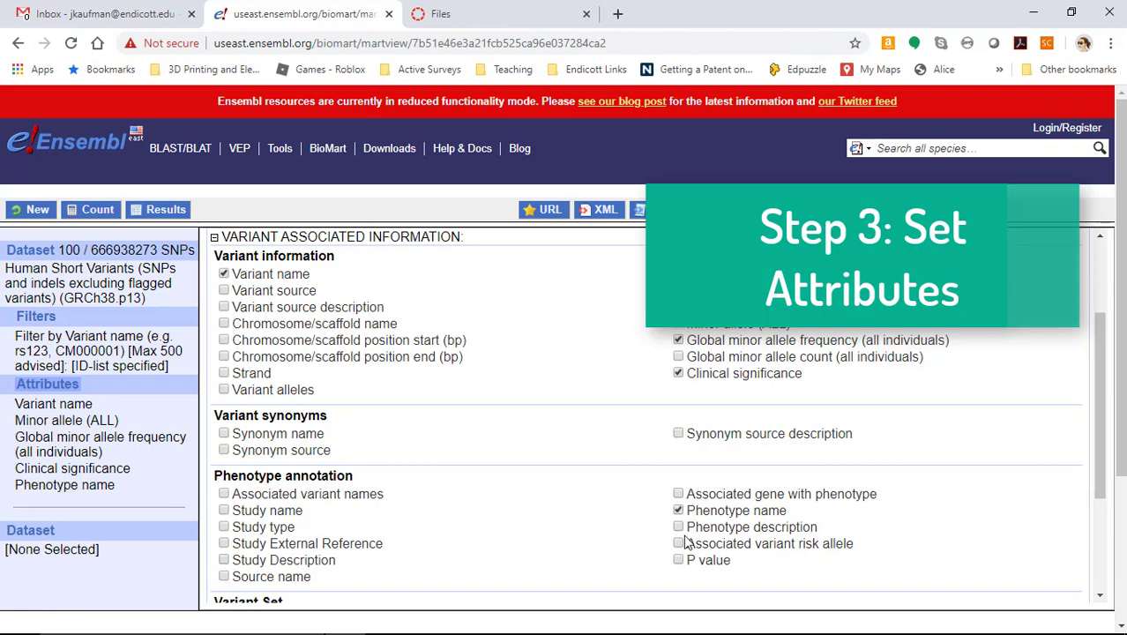
pyautogui.click(680, 544)
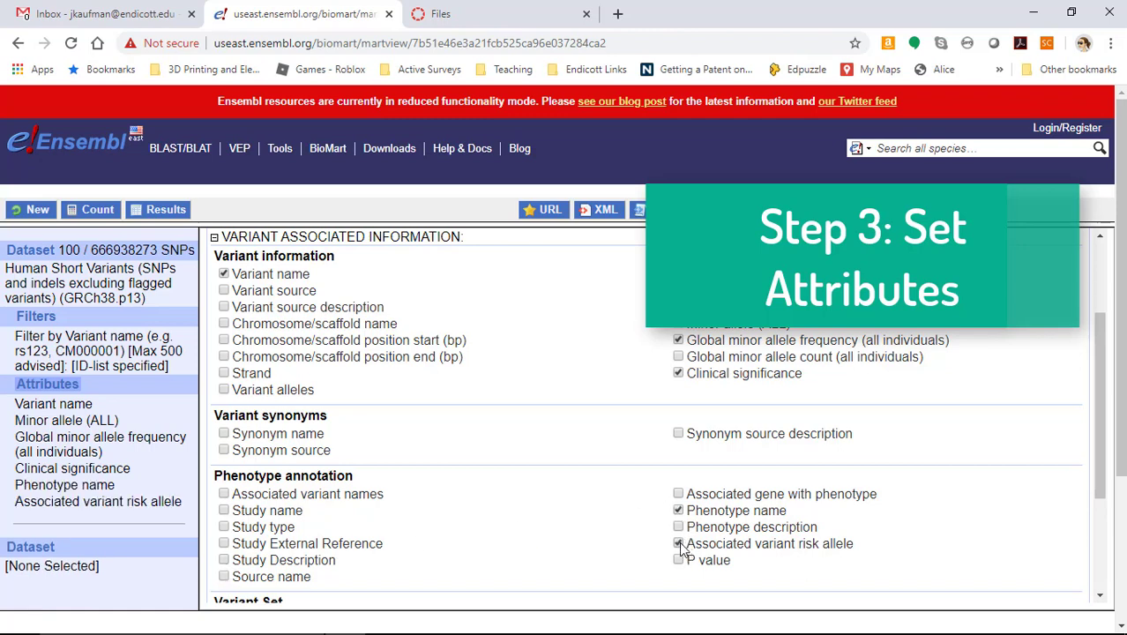
pyautogui.click(678, 560)
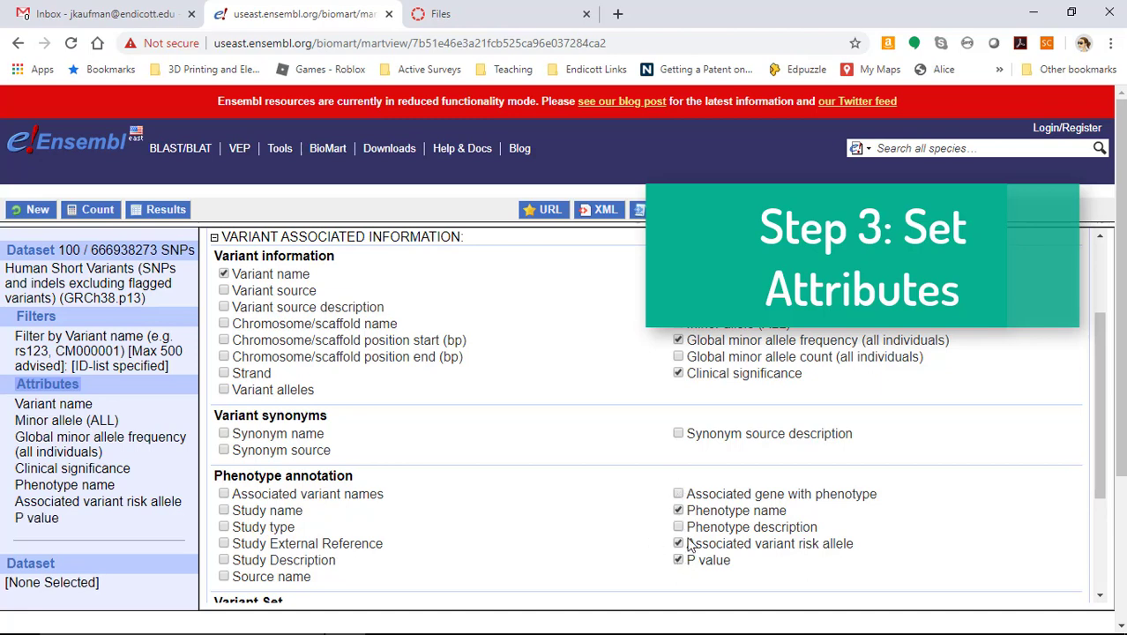
pyautogui.scroll(-1, 597, 525)
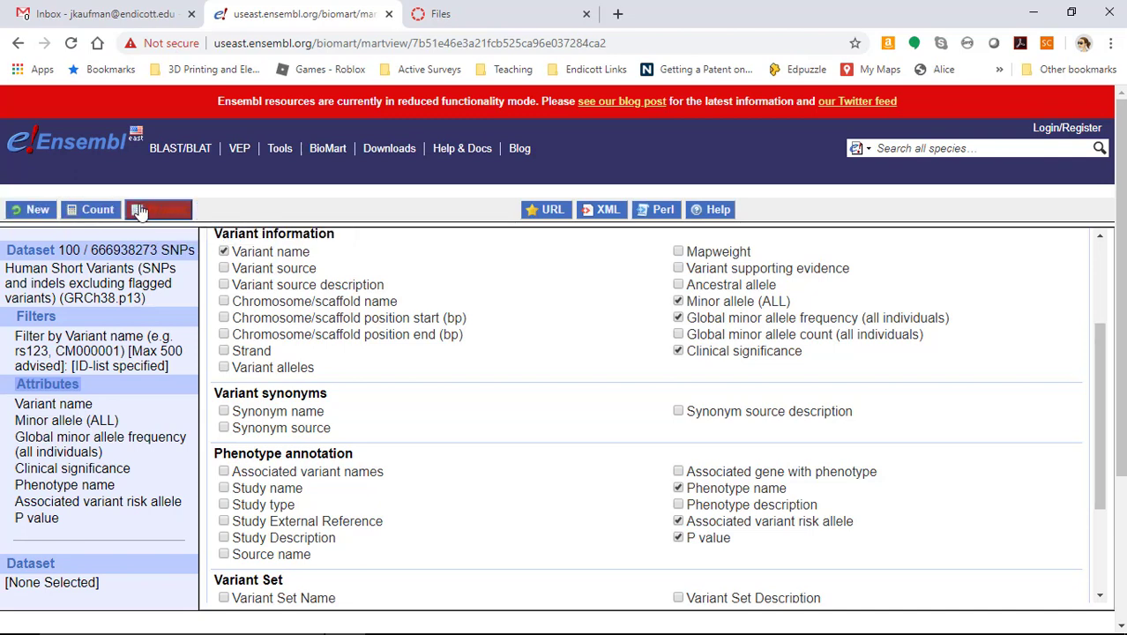
# Preview the results table with View rows set from 10 to 100
pyautogui.click(139, 211)
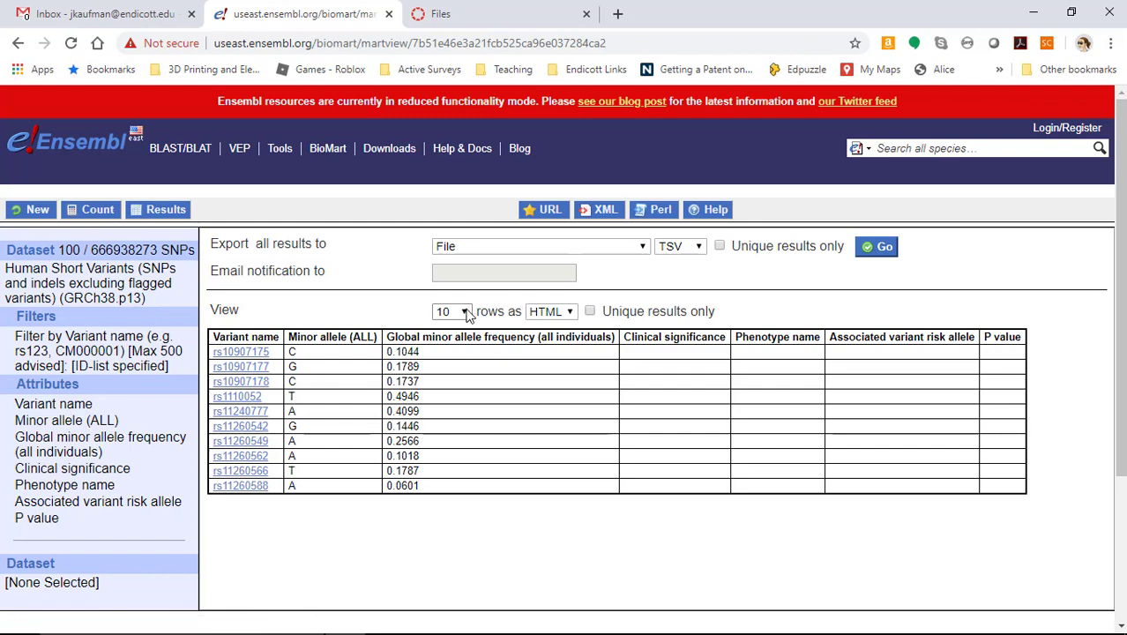
pyautogui.click(465, 312)
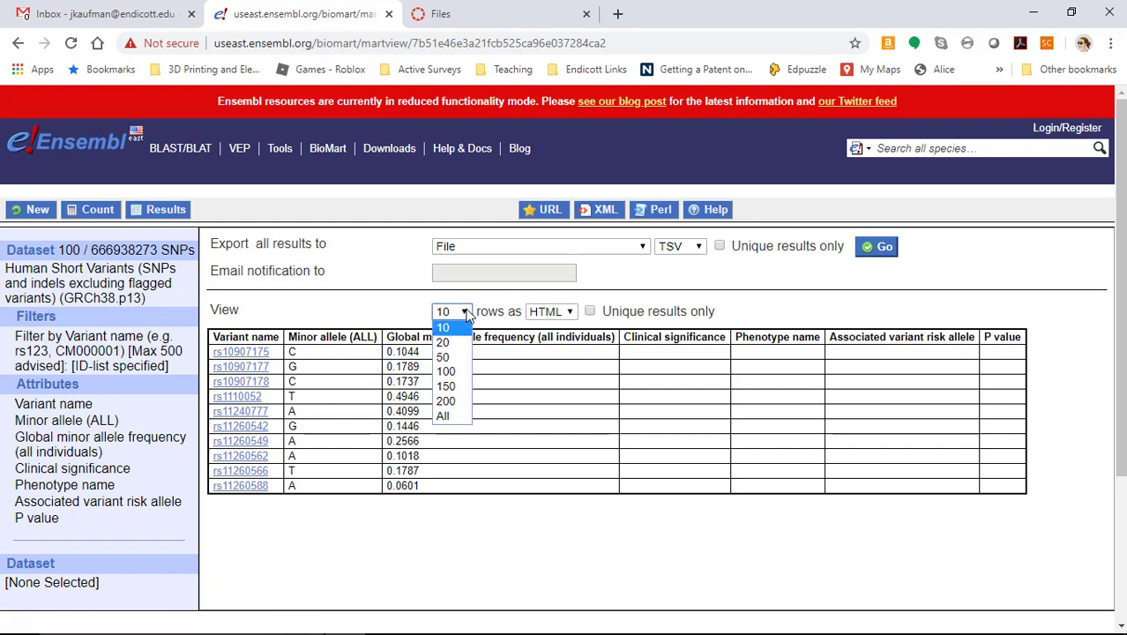
pyautogui.click(447, 371)
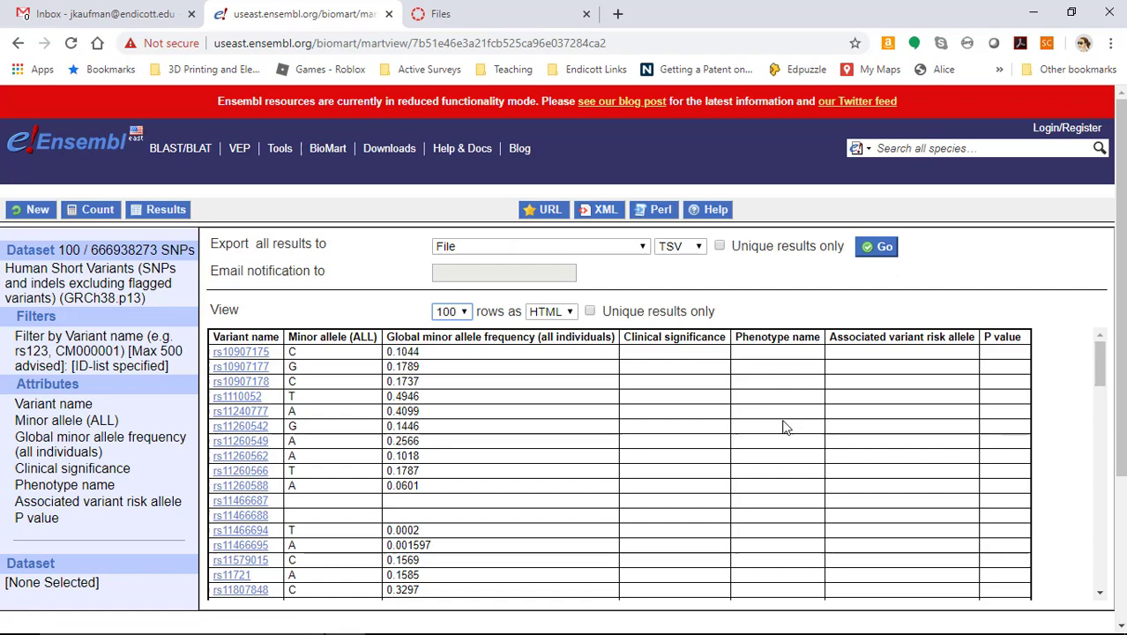
pyautogui.scroll(-1, 784, 427)
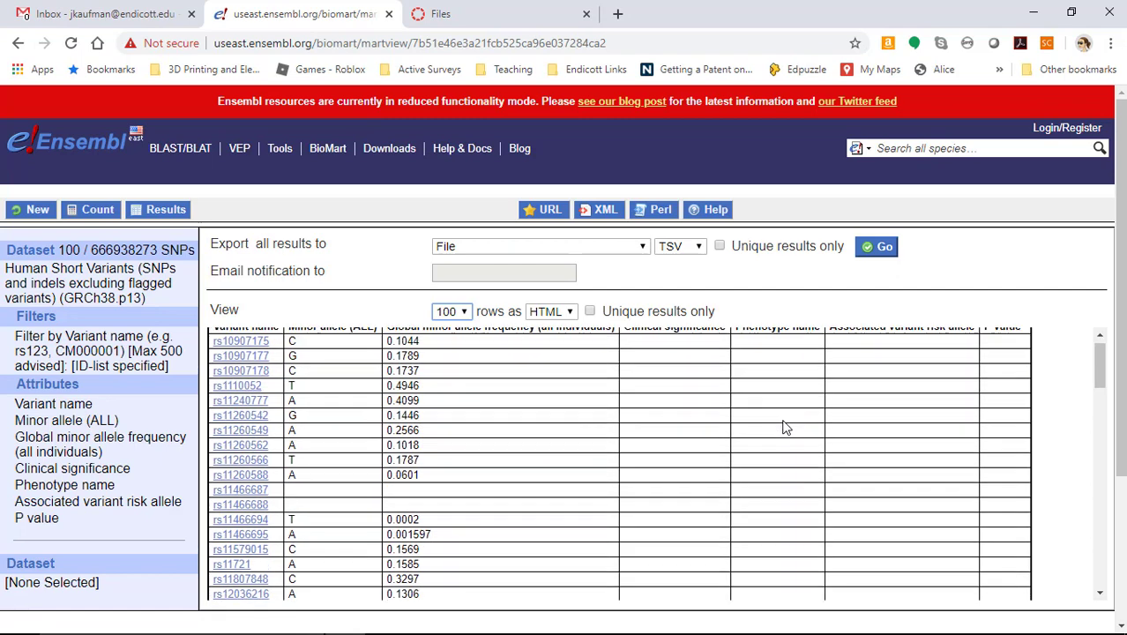
pyautogui.scroll(-10, 784, 427)
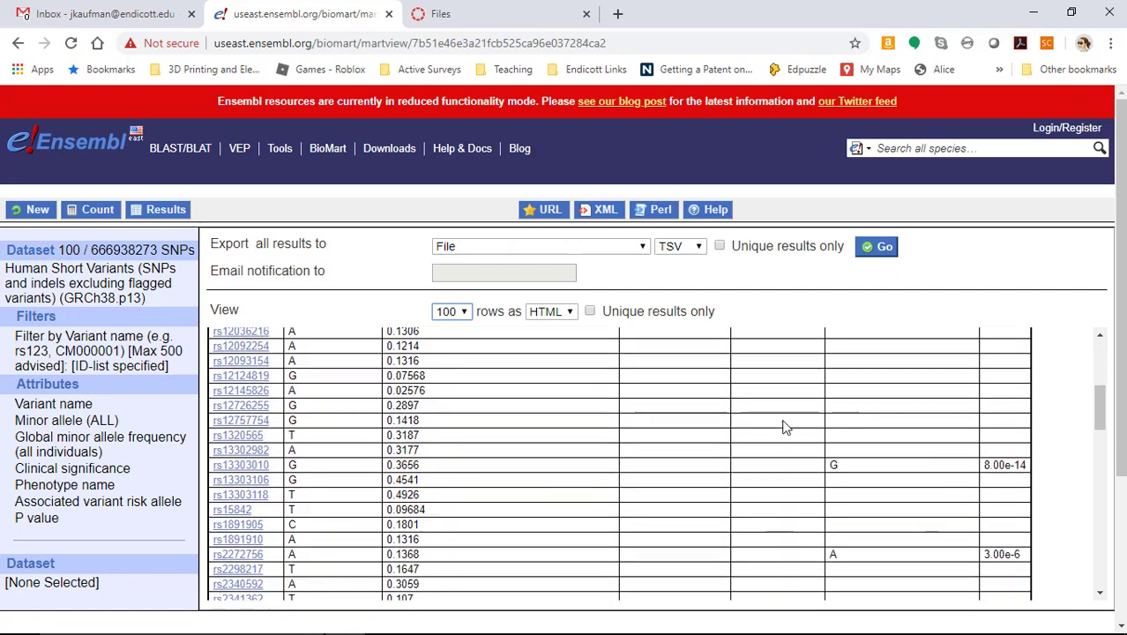
pyautogui.scroll(-1, 785, 428)
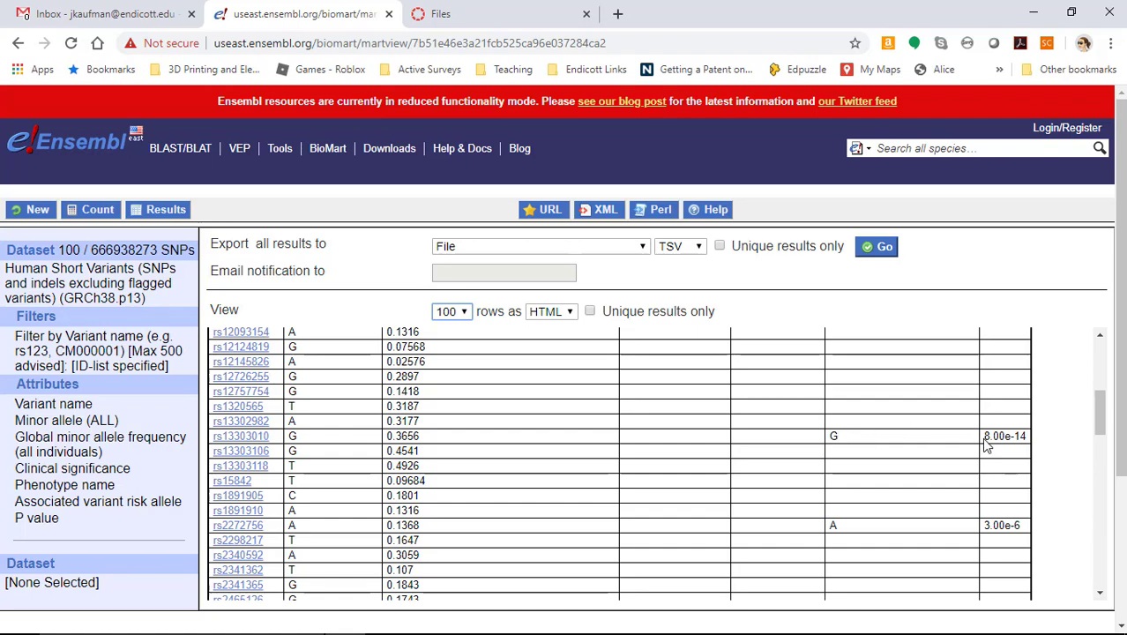
pyautogui.scroll(-1, 866, 474)
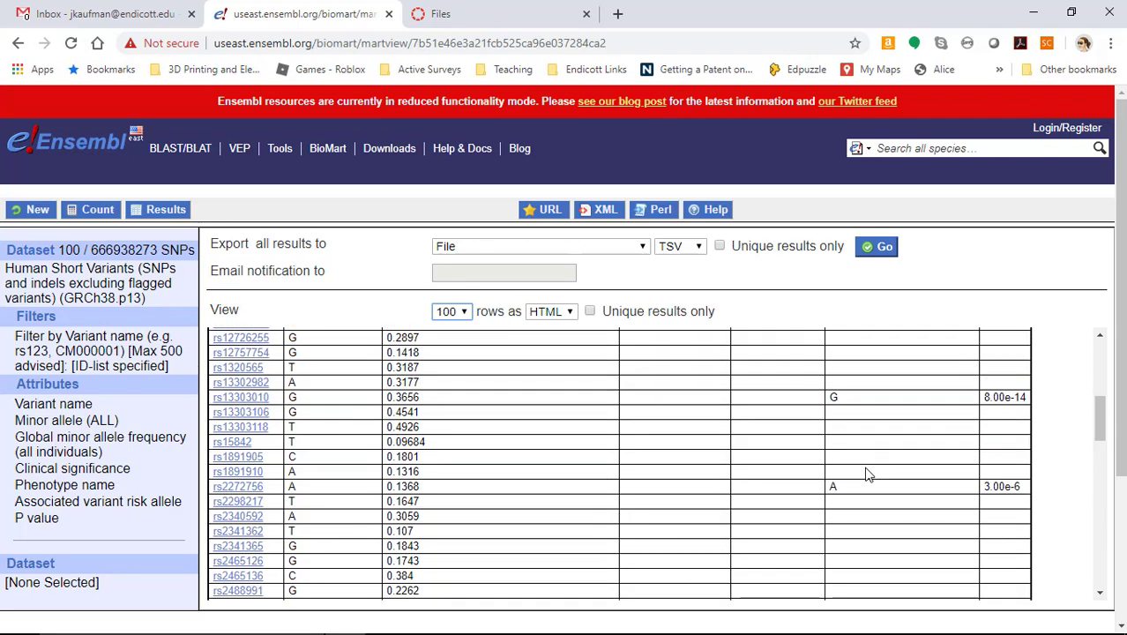
pyautogui.scroll(-6, 866, 475)
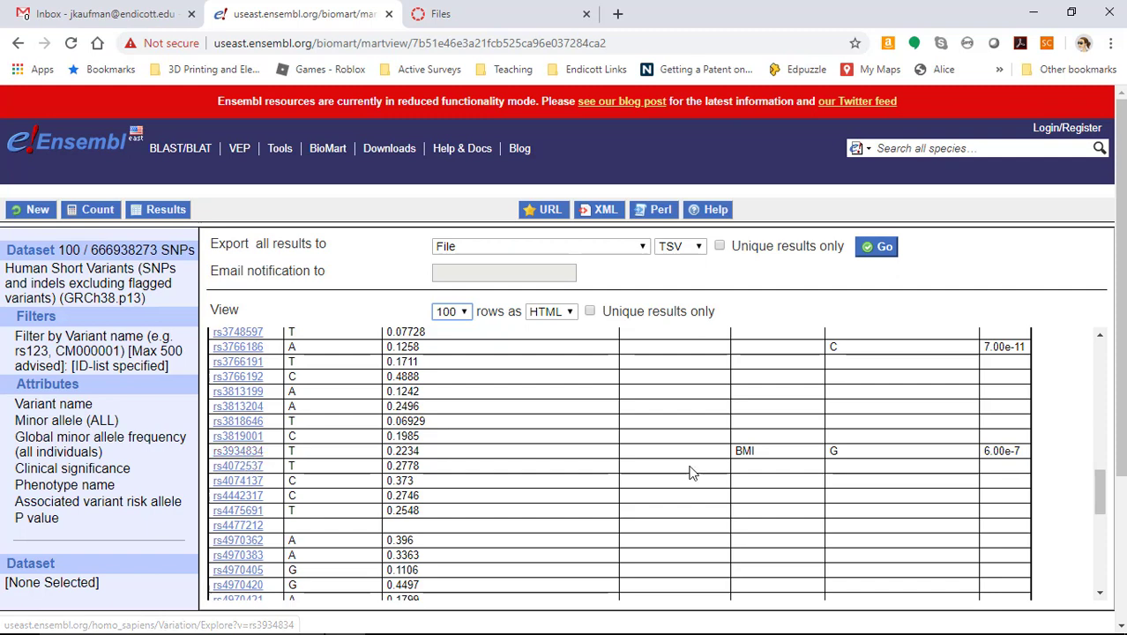
pyautogui.doubleClick(745, 452)
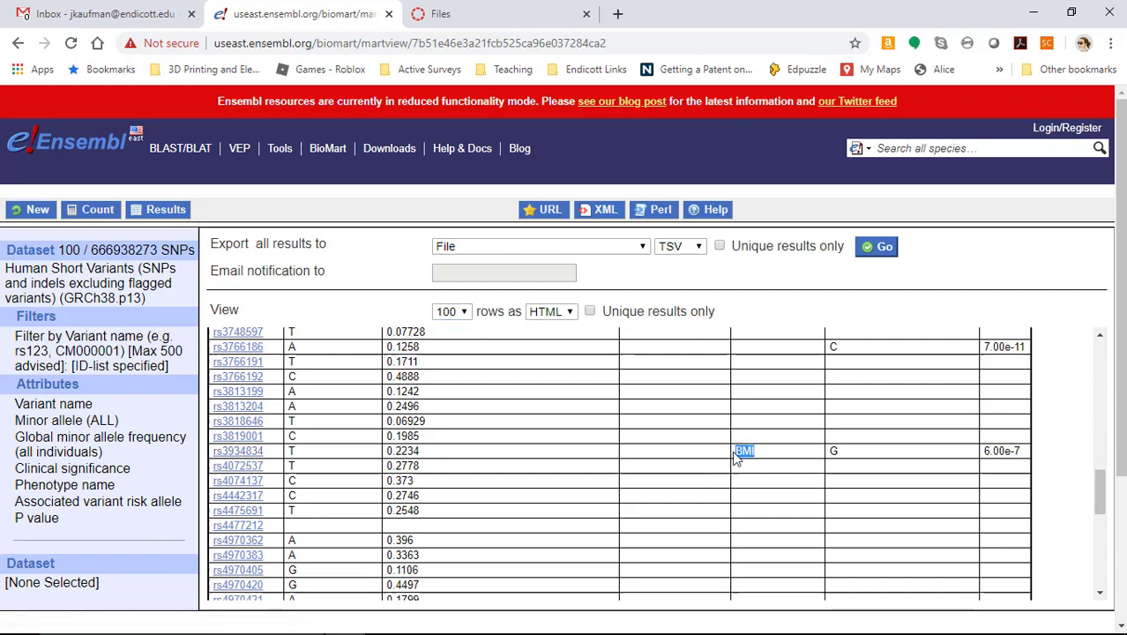
pyautogui.click(761, 459)
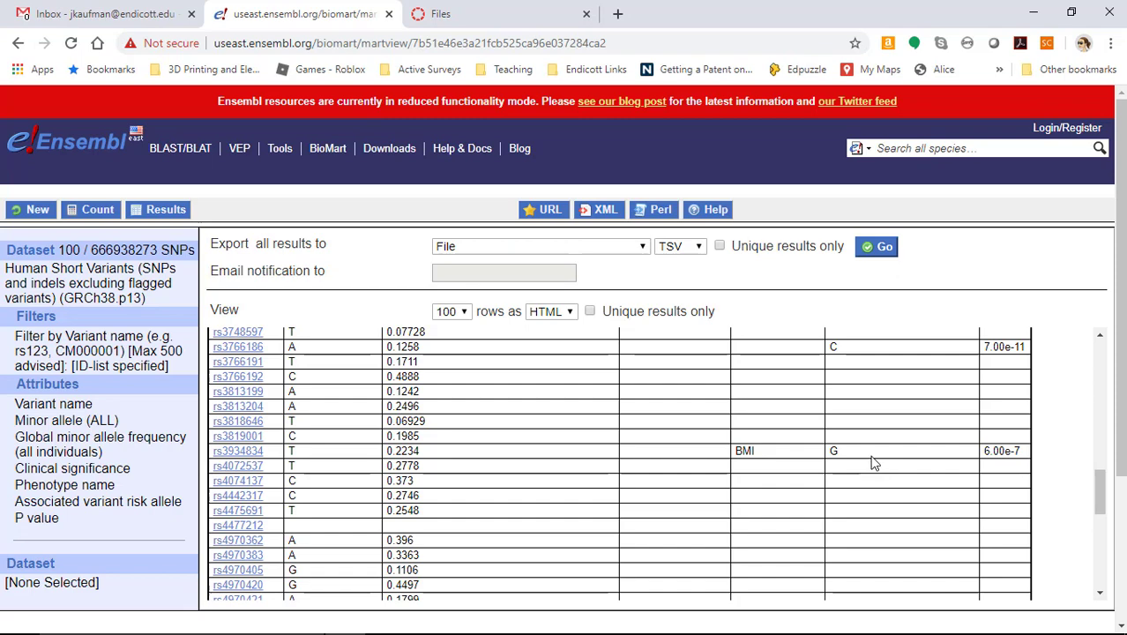
pyautogui.scroll(-3, 873, 463)
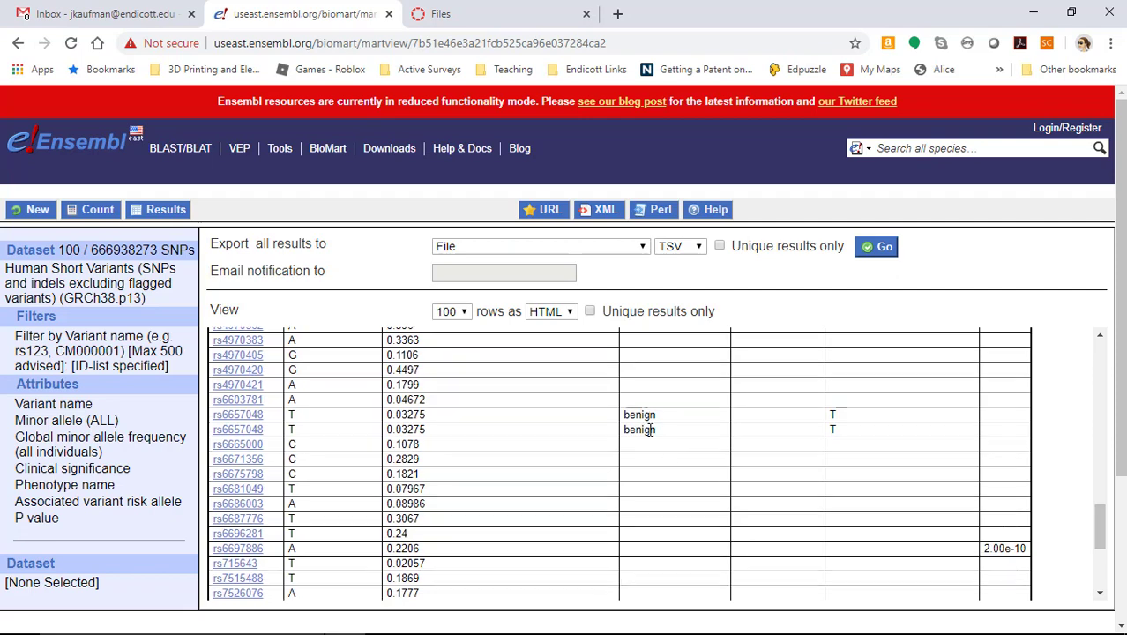
pyautogui.scroll(-1, 653, 430)
pyautogui.scroll(1, 650, 429)
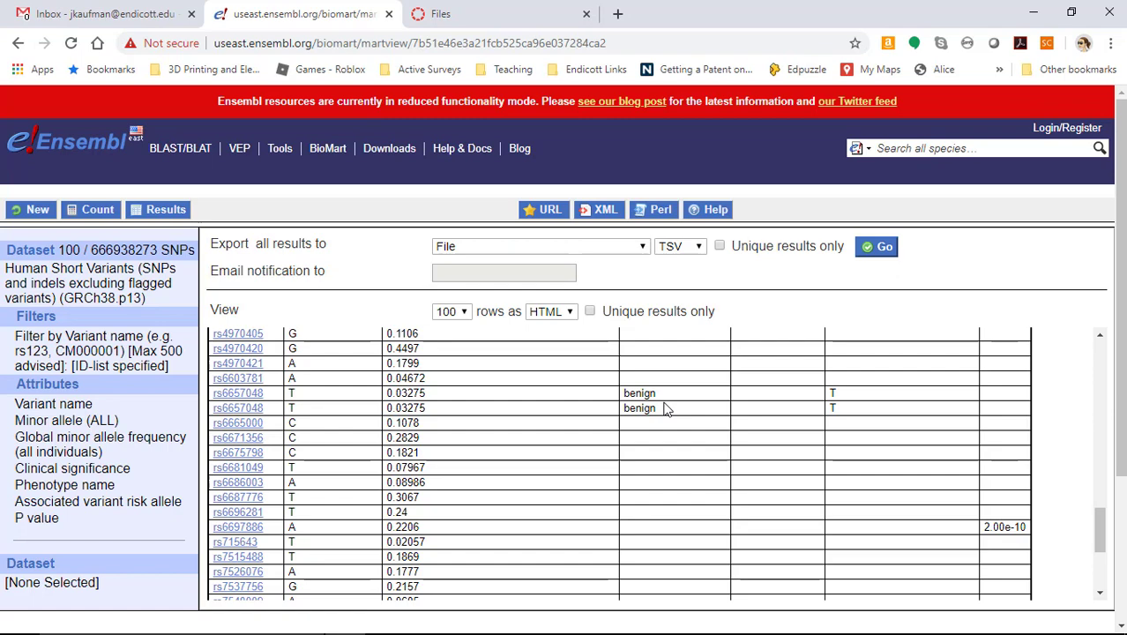
pyautogui.scroll(-1, 665, 408)
pyautogui.scroll(-2, 665, 408)
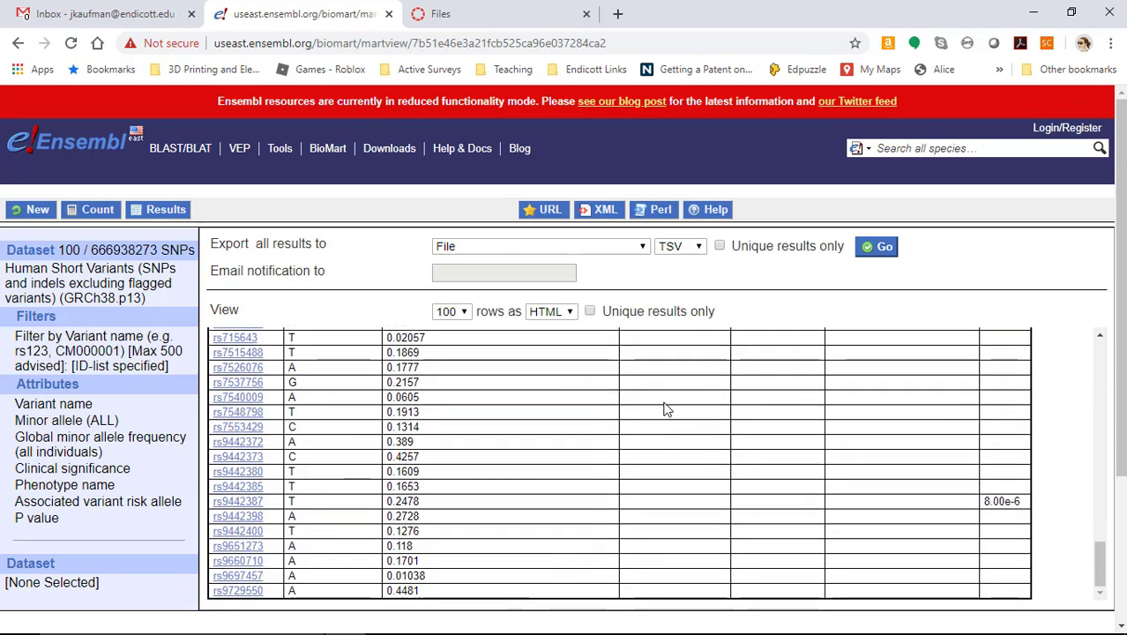
pyautogui.scroll(-2, 665, 408)
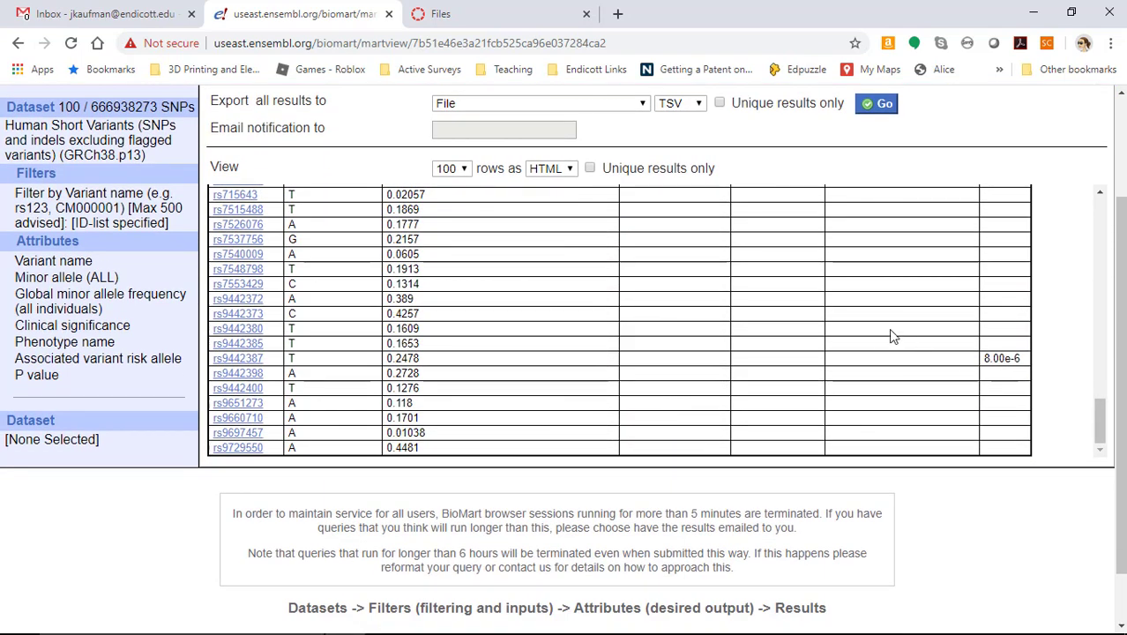
pyautogui.scroll(4, 891, 335)
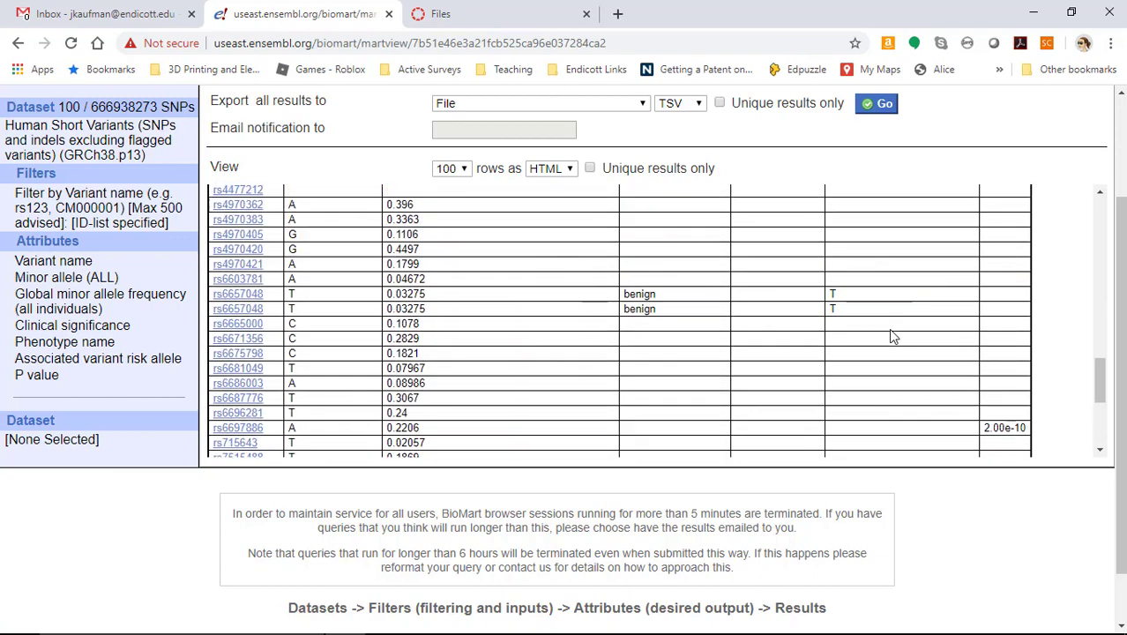
pyautogui.scroll(2, 890, 335)
pyautogui.scroll(5, 890, 335)
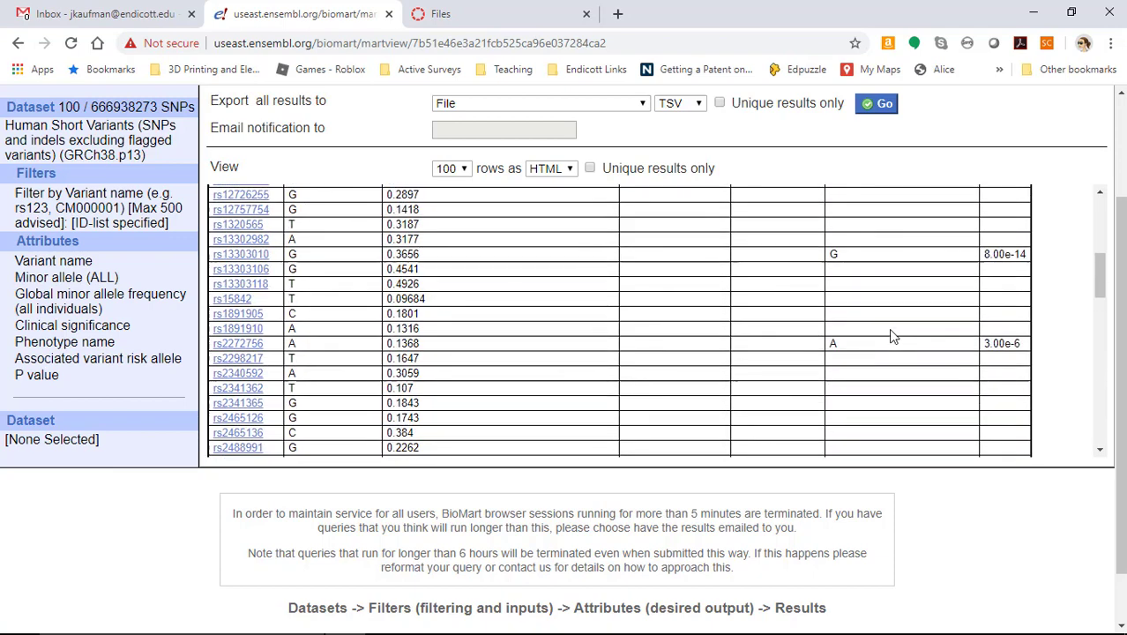
pyautogui.scroll(2, 891, 335)
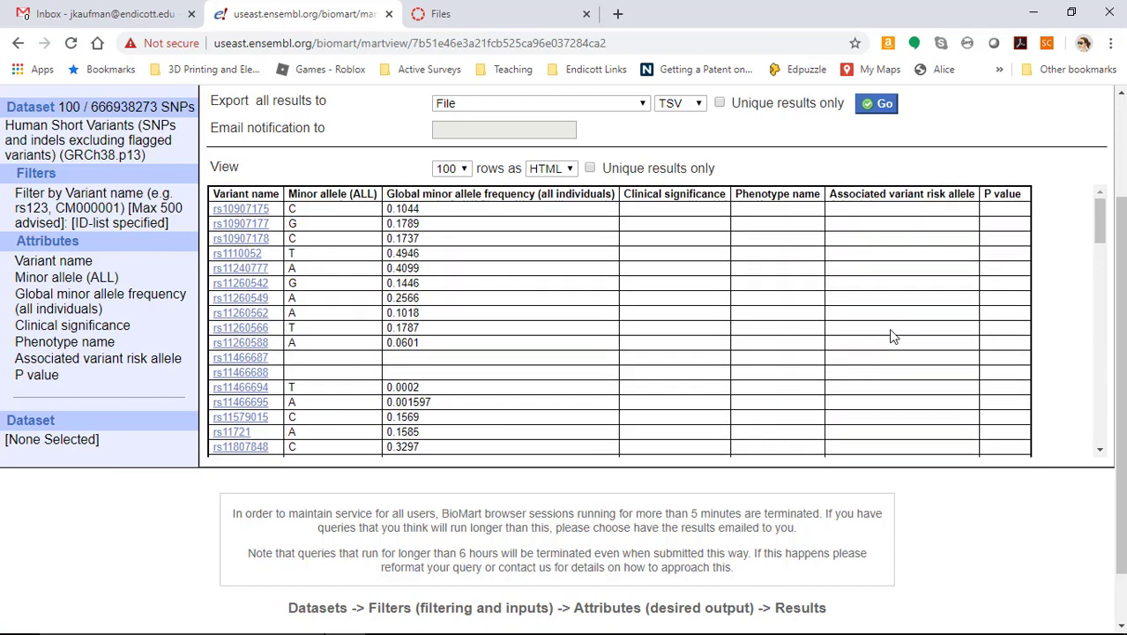
pyautogui.scroll(-6, 891, 335)
pyautogui.scroll(-1, 890, 333)
pyautogui.scroll(4, 890, 334)
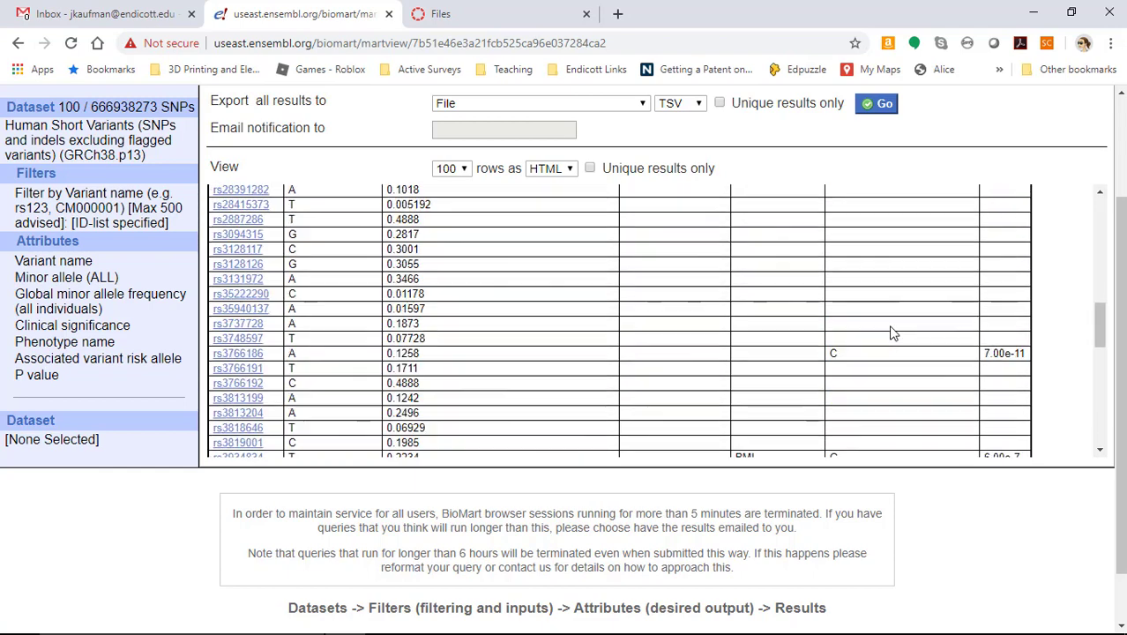
pyautogui.scroll(5, 890, 333)
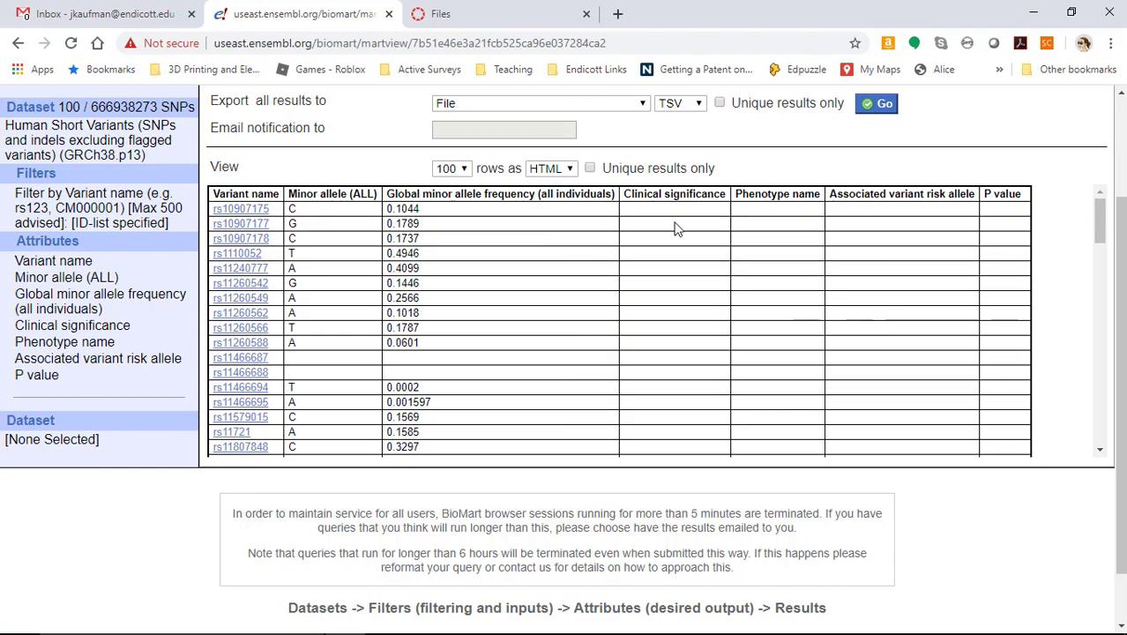
pyautogui.scroll(3, 891, 185)
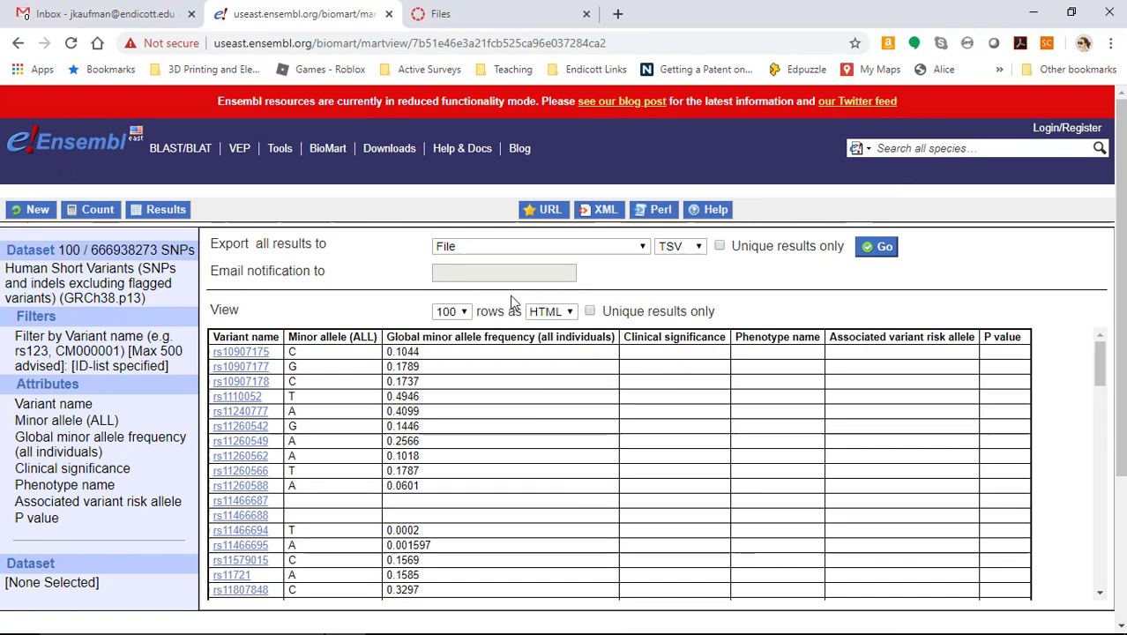
# Change the export file format from TSV to CSV
pyautogui.click(680, 248)
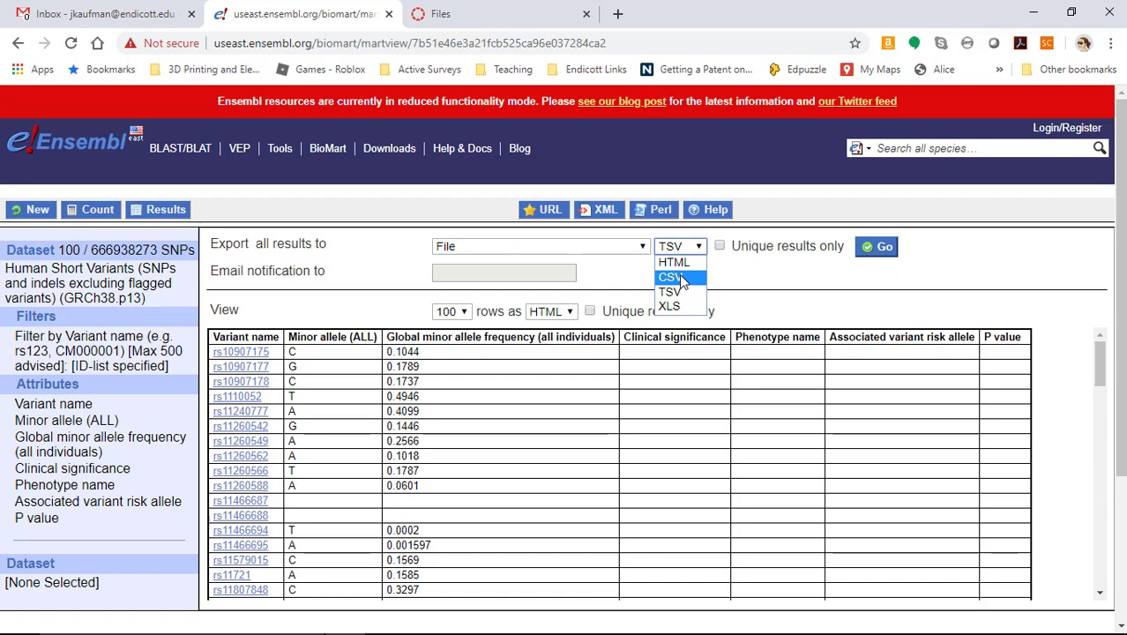
pyautogui.click(675, 277)
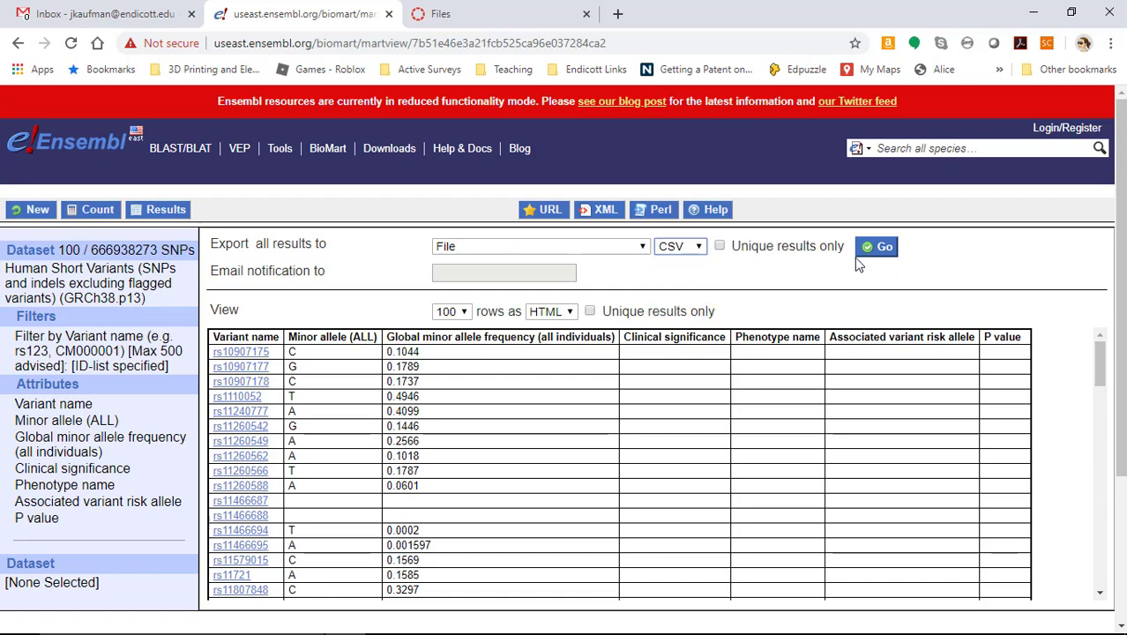